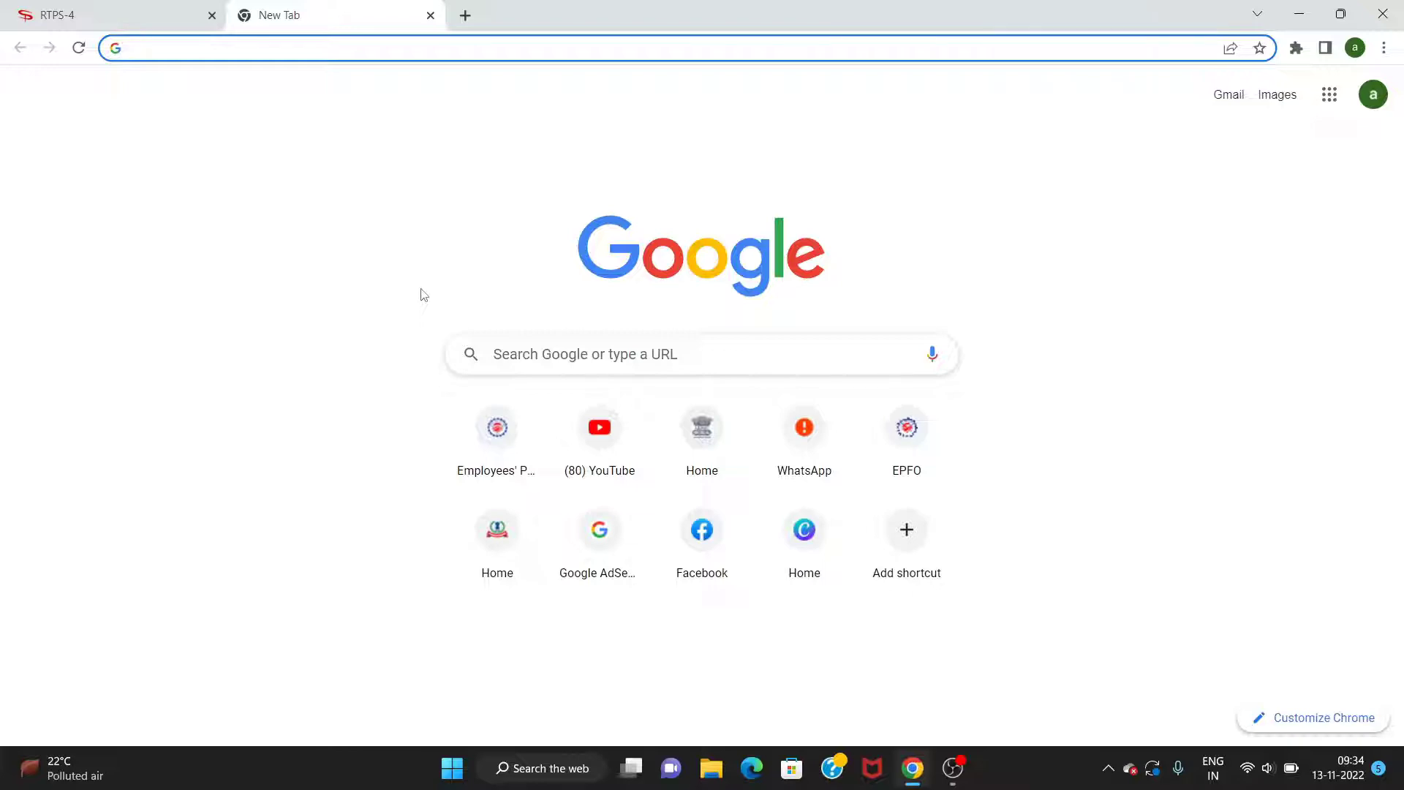
Switch to the open RTPS-4 portal page and highlight its web address, serviceonline.bihar.gov.in
{"action": "left_click", "coordinate": [95, 18]}
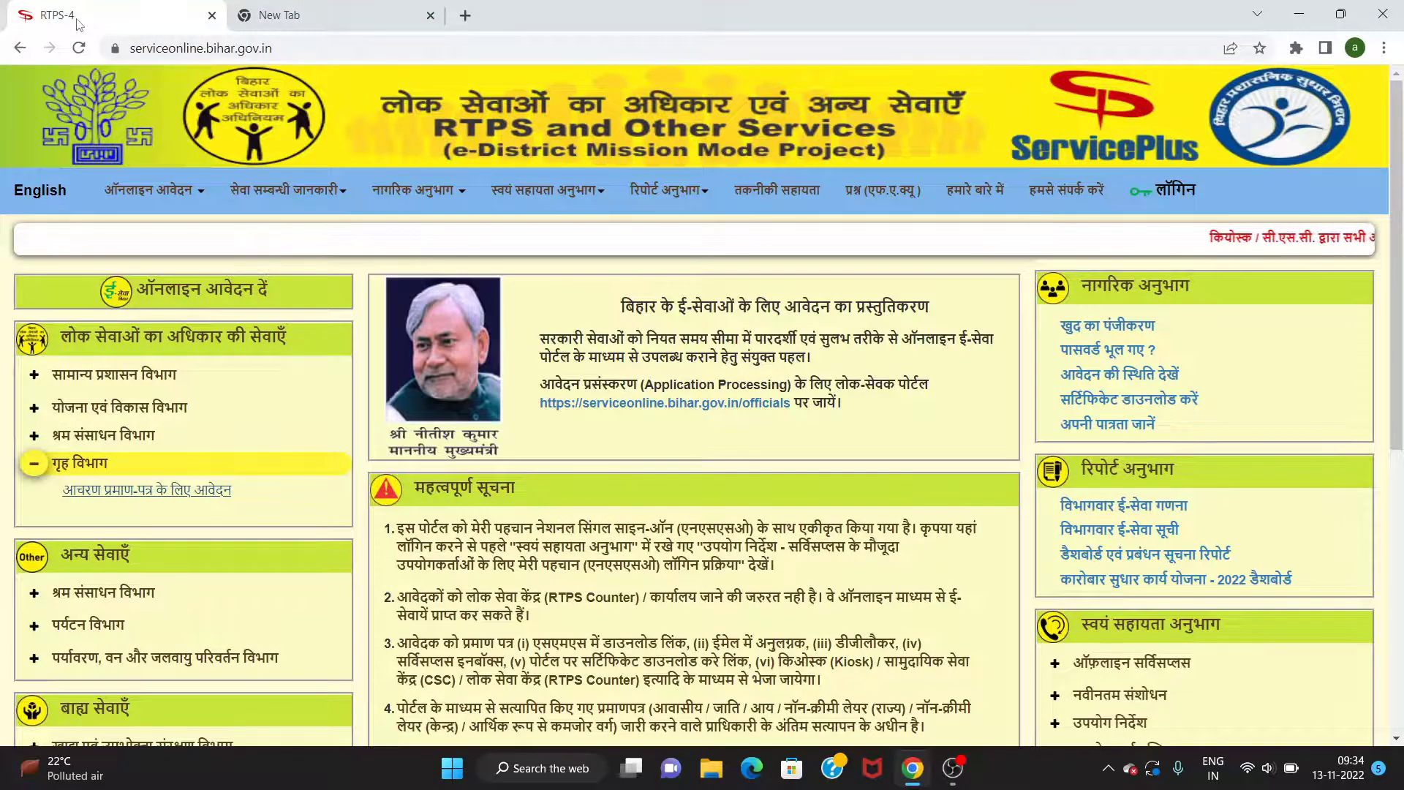
{"action": "left_click_drag", "start_coordinate": [132, 50], "coordinate": [279, 50]}
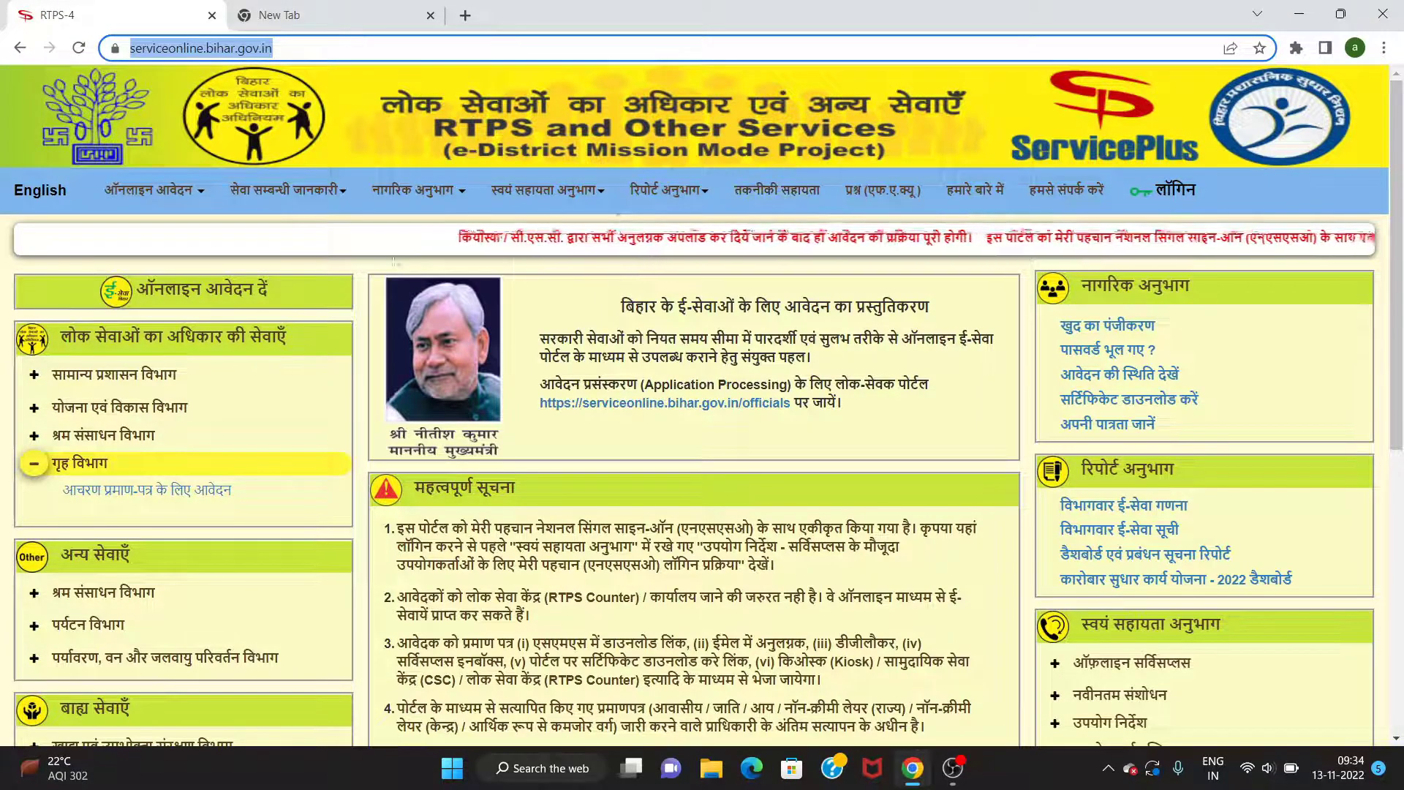
{"action": "left_click", "coordinate": [360, 269]}
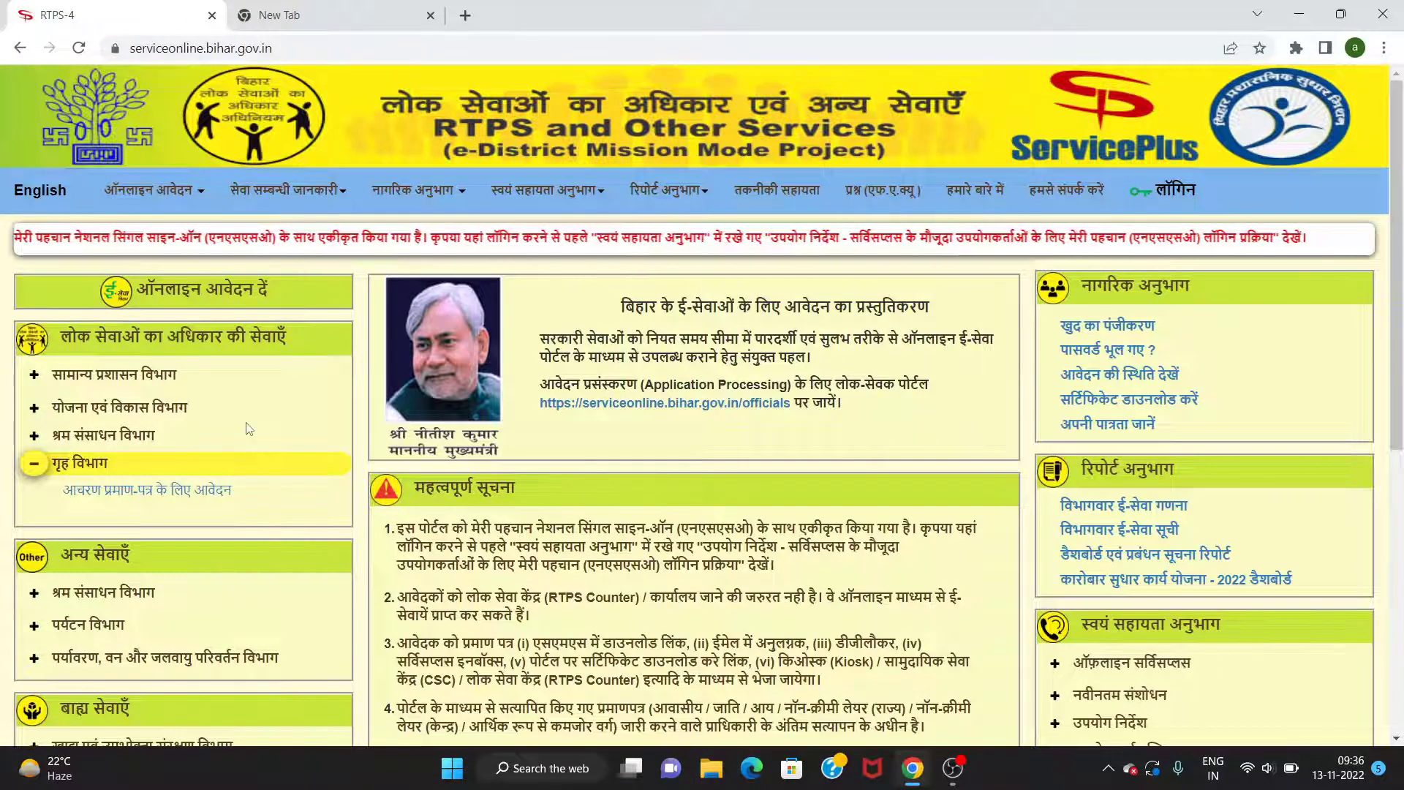
Examine the services offered under सामान्य प्रशासन विभाग, योजना एवं विकास विभाग and श्रम संसाधन विभाग in the लोक सेवाओं का अधिकार list
{"action": "scroll", "coordinate": [254, 428], "scroll_direction": "down", "scroll_amount": 1}
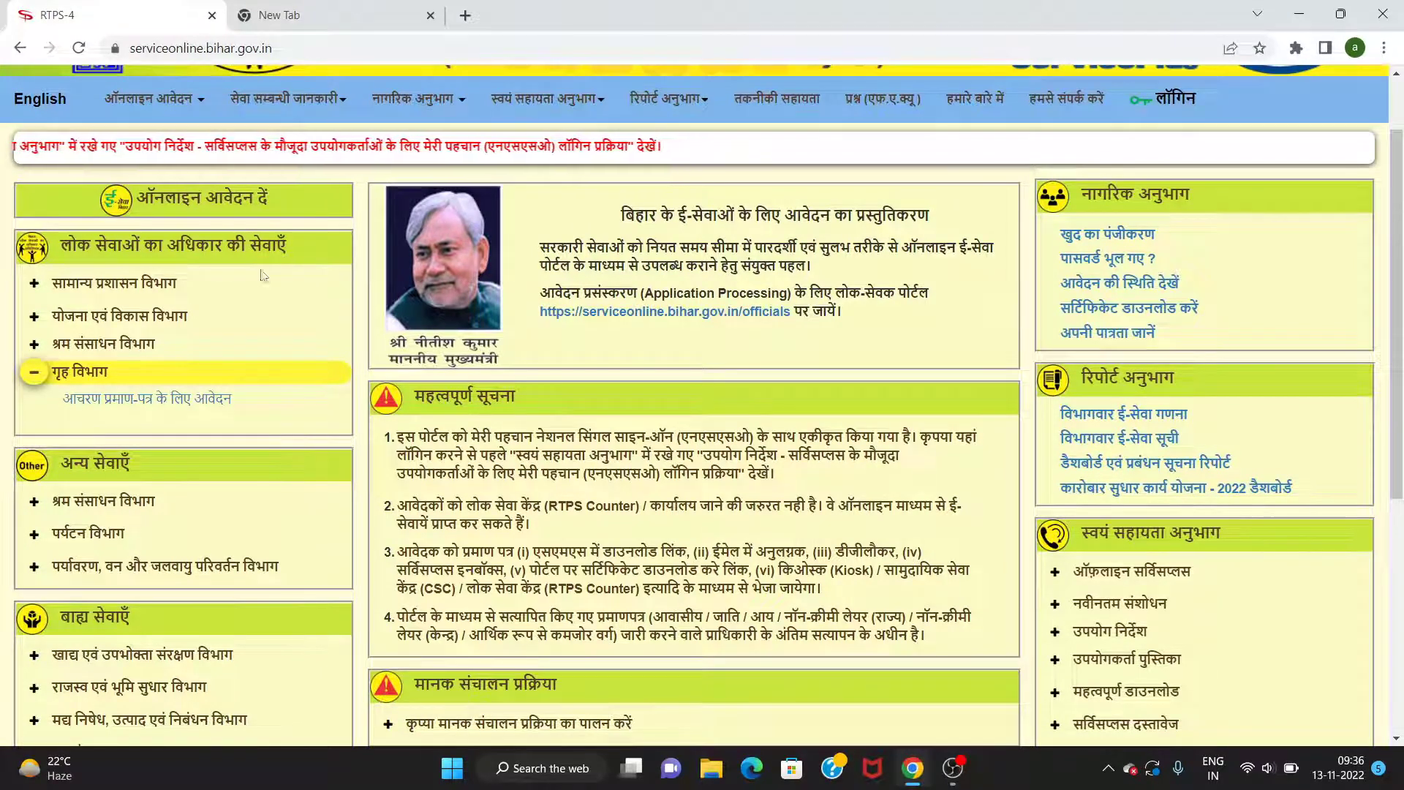
{"action": "left_click", "coordinate": [34, 285]}
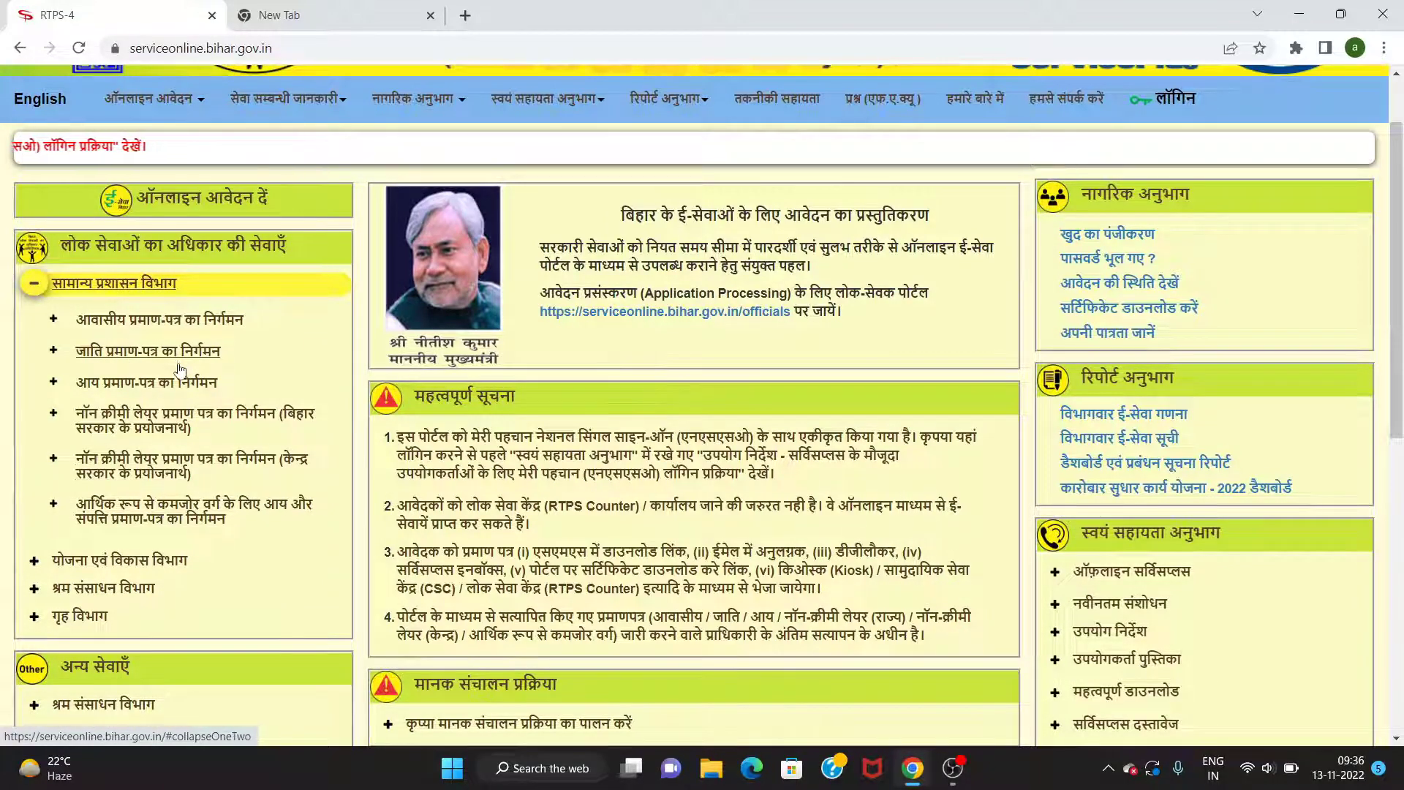
{"action": "left_click", "coordinate": [34, 286]}
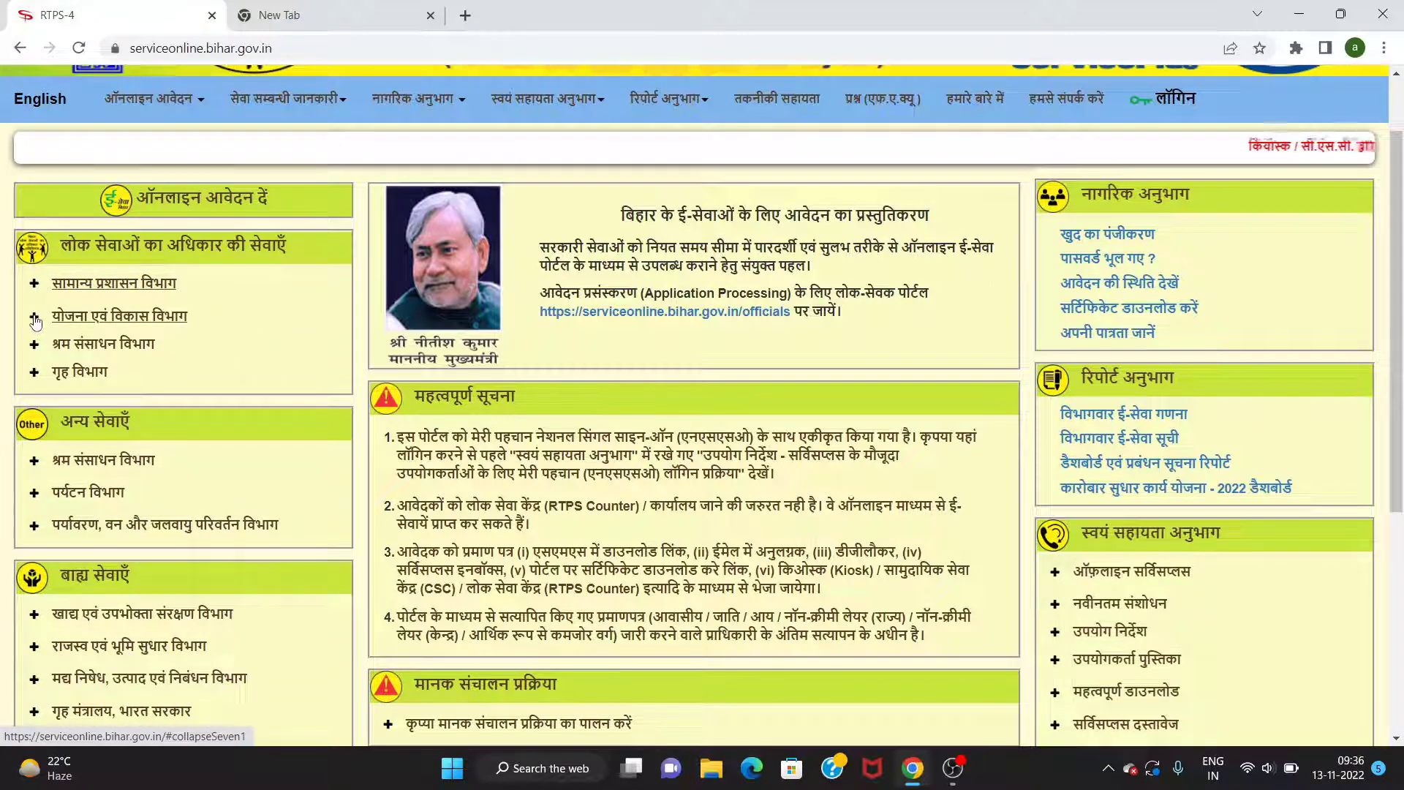
{"action": "left_click", "coordinate": [34, 316]}
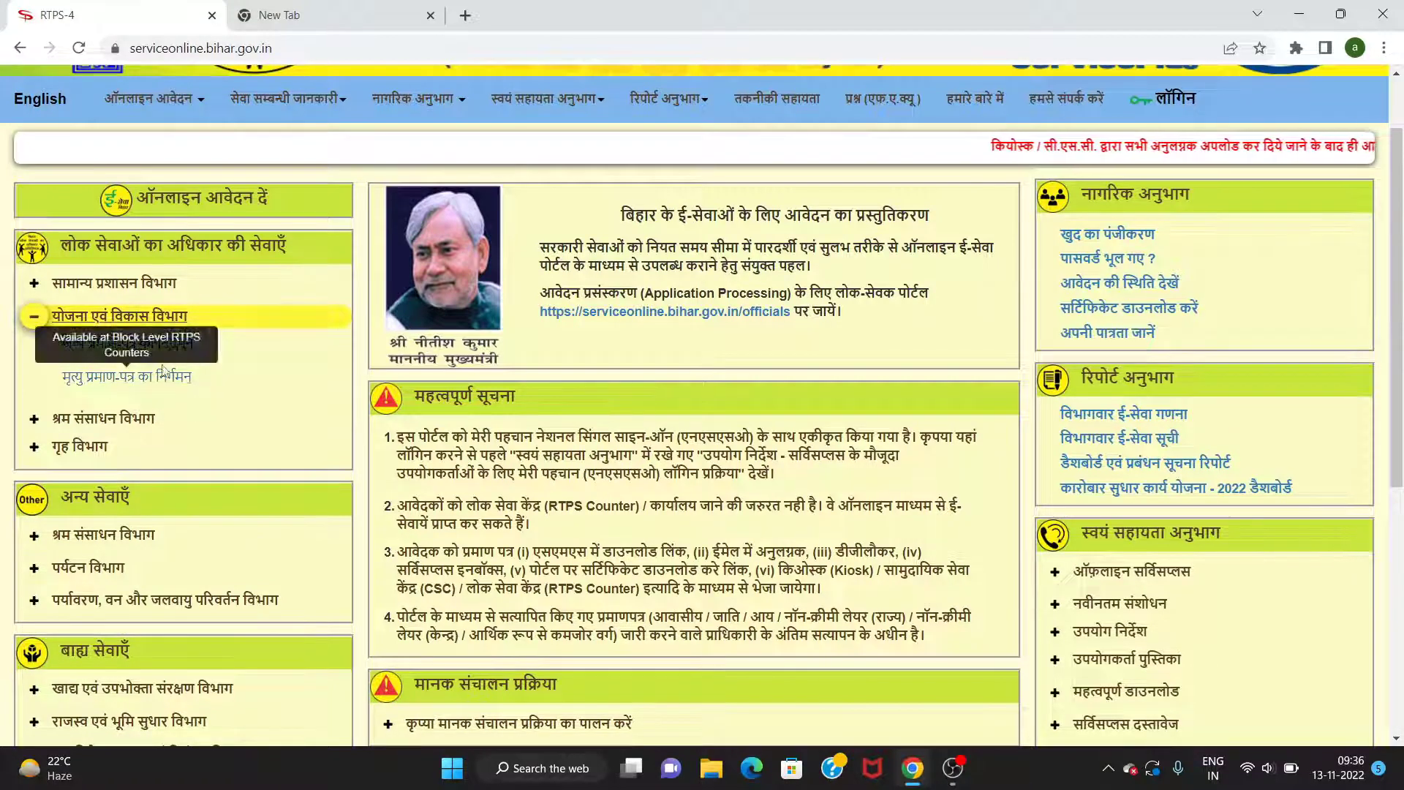
{"action": "left_click", "coordinate": [35, 317]}
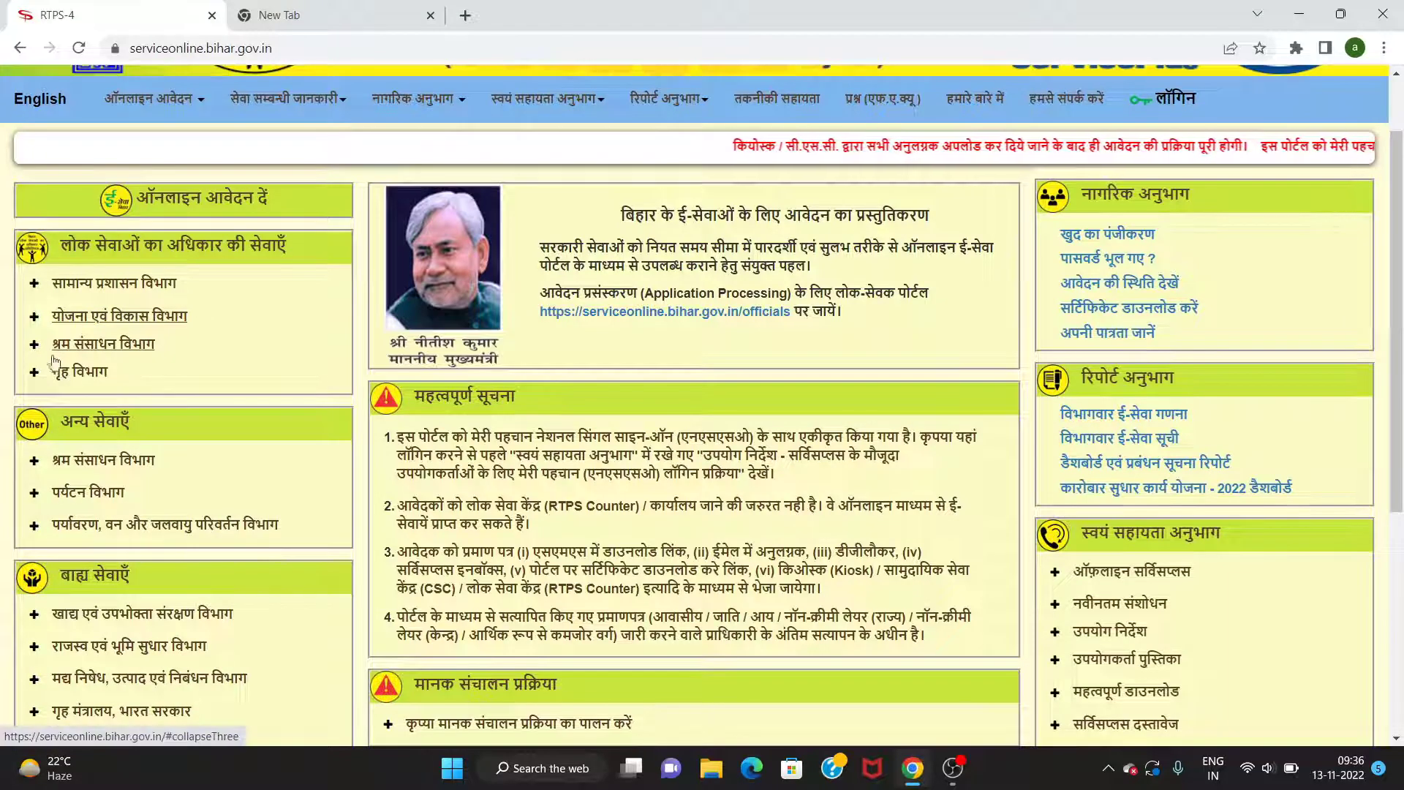
{"action": "left_click", "coordinate": [34, 344]}
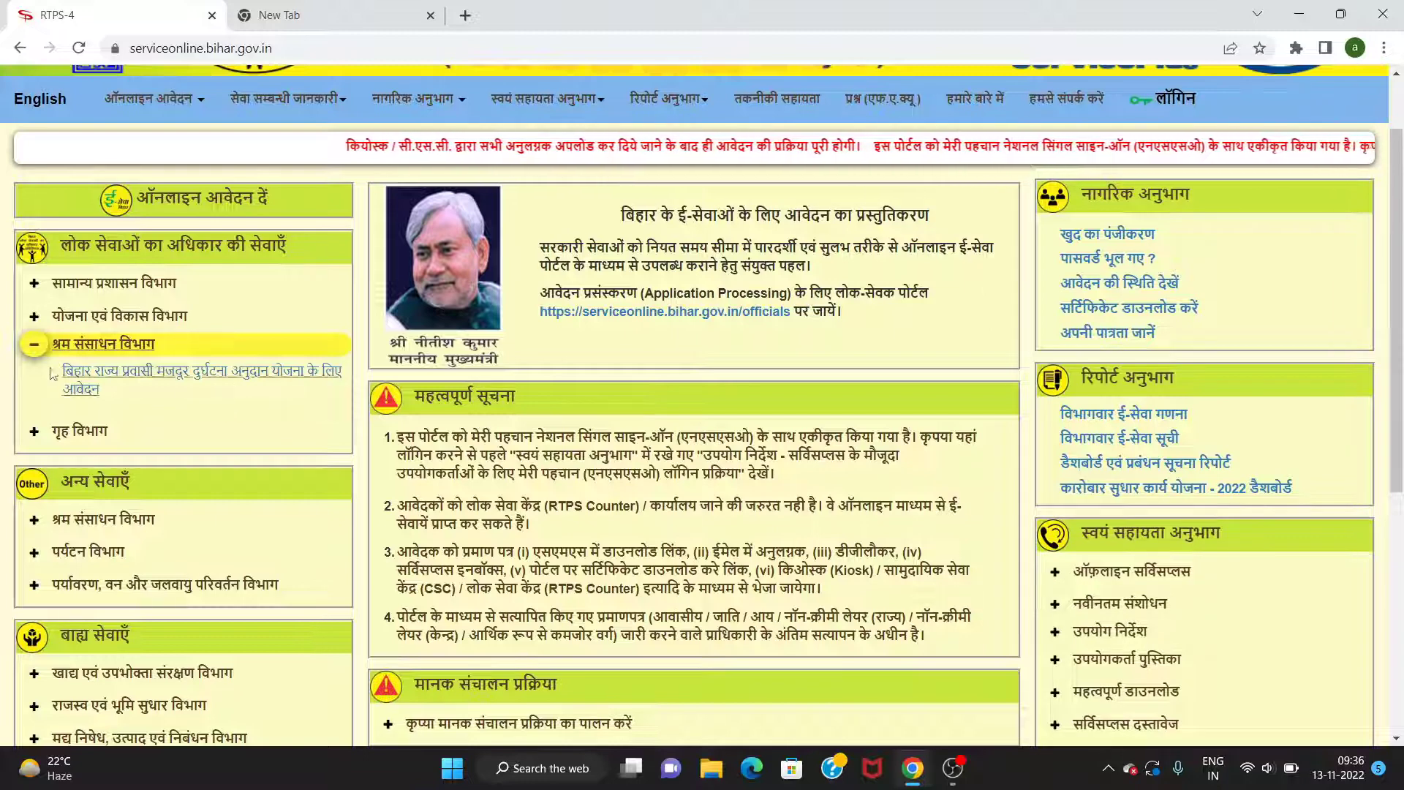
{"action": "left_click", "coordinate": [33, 345]}
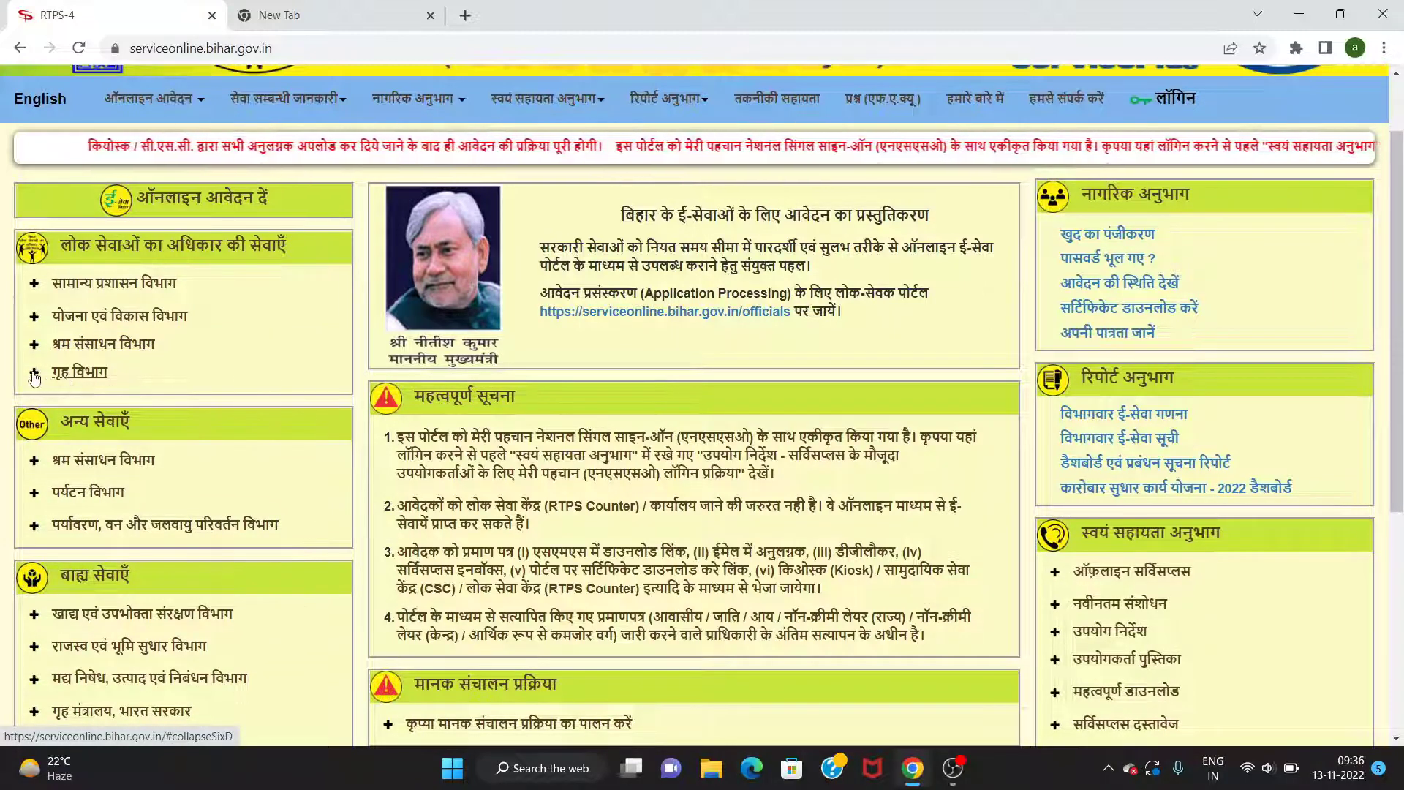
Open the character certificate application (आचरण प्रमाण-पत्र के लिए आवेदन) listed under गृह विभाग
{"action": "left_click", "coordinate": [34, 374]}
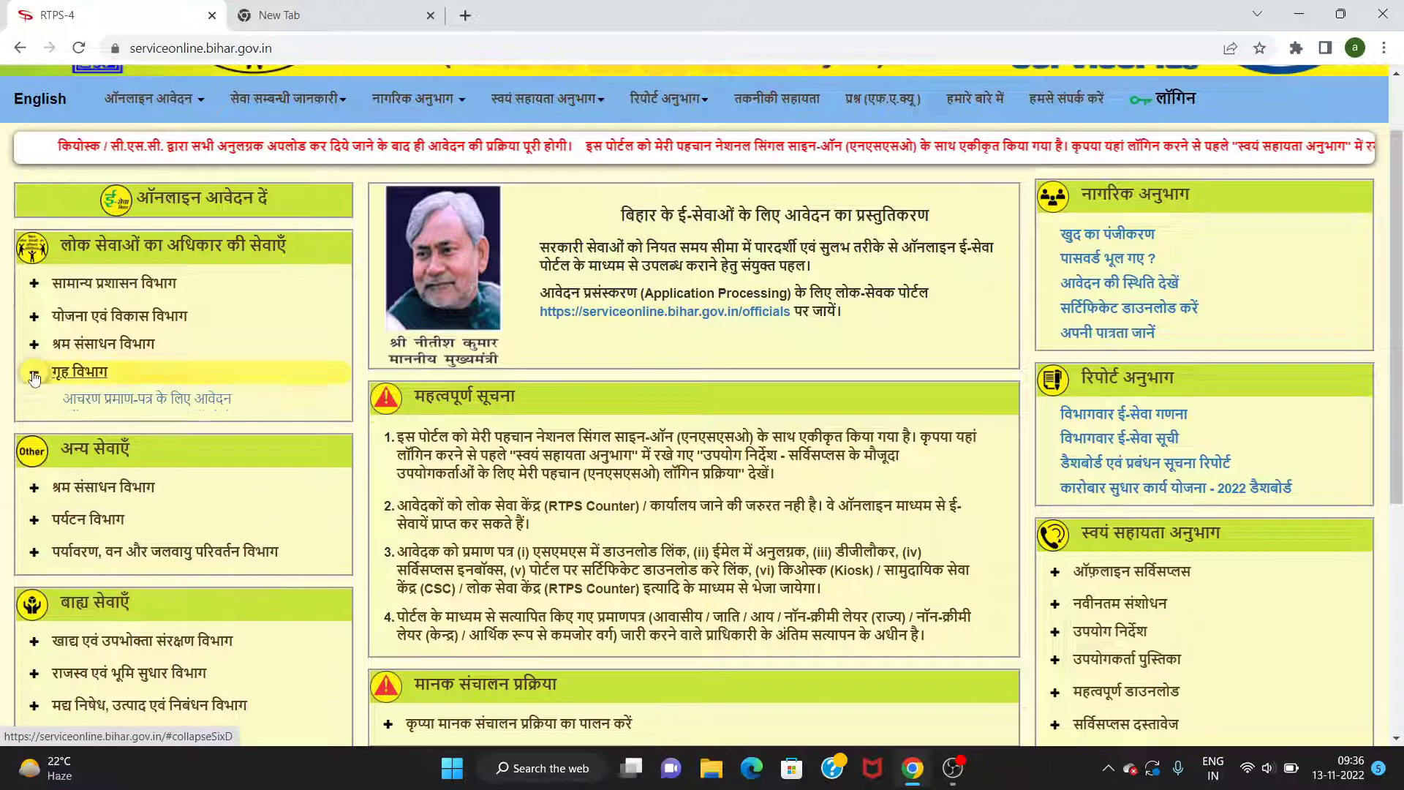
{"action": "left_click", "coordinate": [134, 411]}
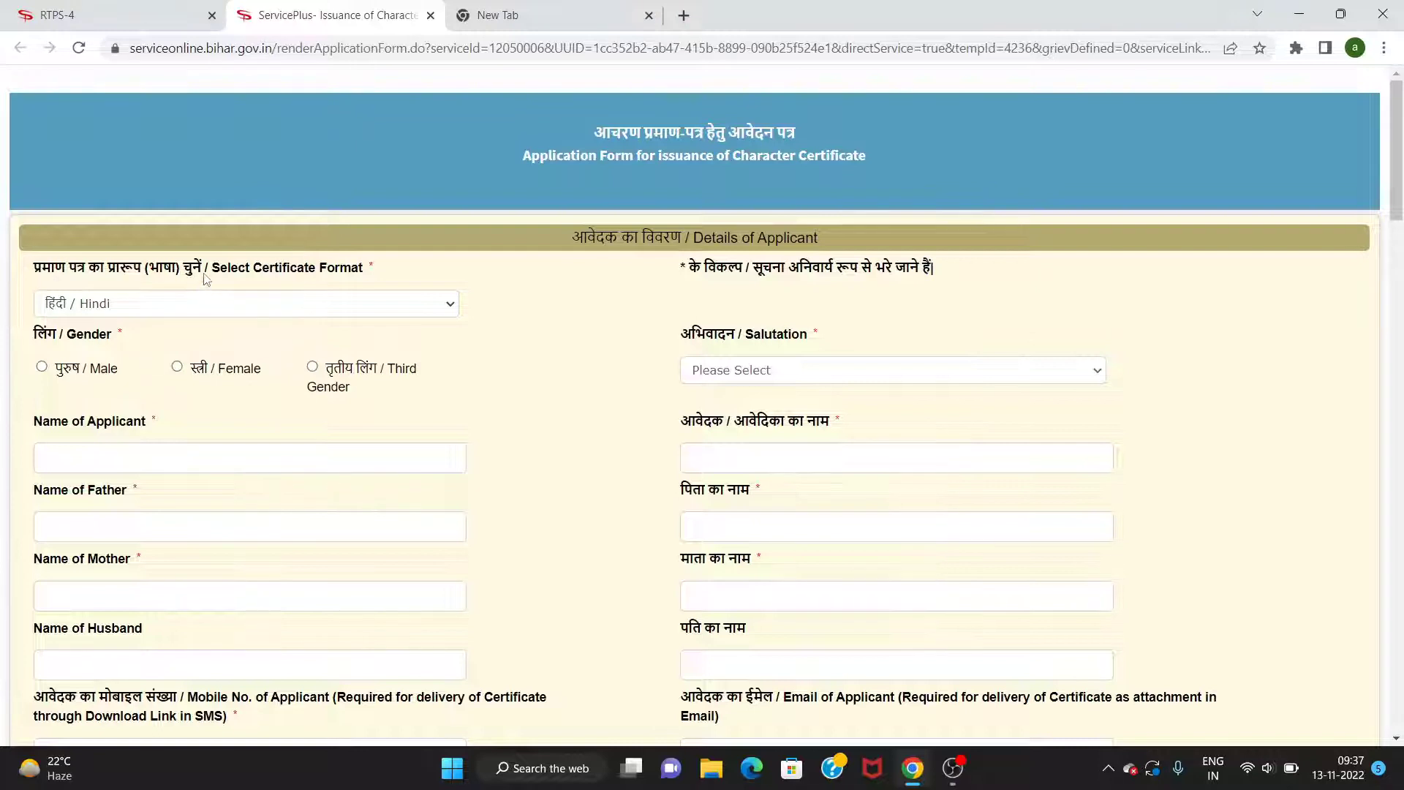
Check the available certificate format languages and set the applicant's gender to पुरुष / Male
{"action": "left_click", "coordinate": [180, 307]}
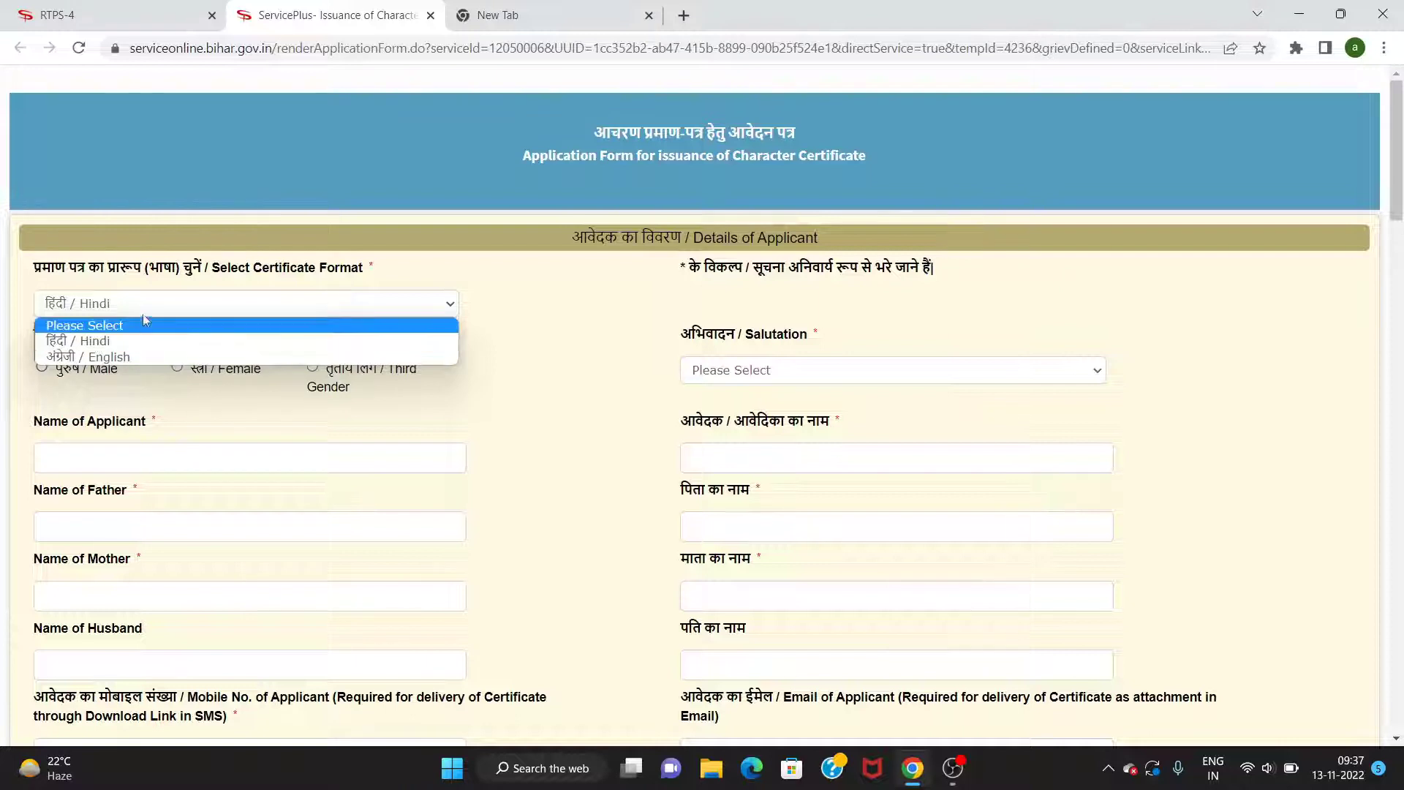
{"action": "left_click", "coordinate": [550, 308]}
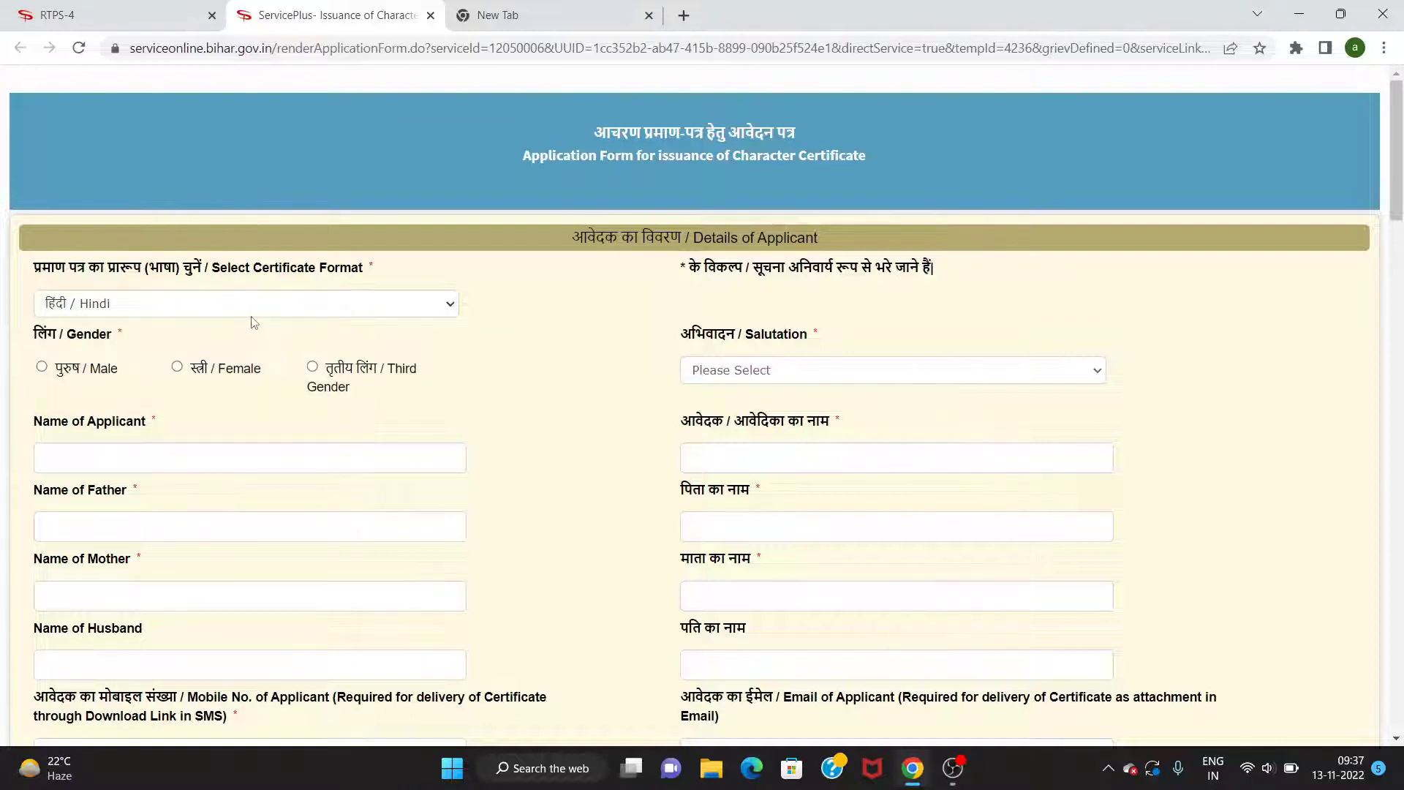
{"action": "left_click", "coordinate": [41, 366]}
{"action": "scroll", "coordinate": [472, 332], "scroll_direction": "down", "scroll_amount": 3}
{"action": "left_click", "coordinate": [747, 188]}
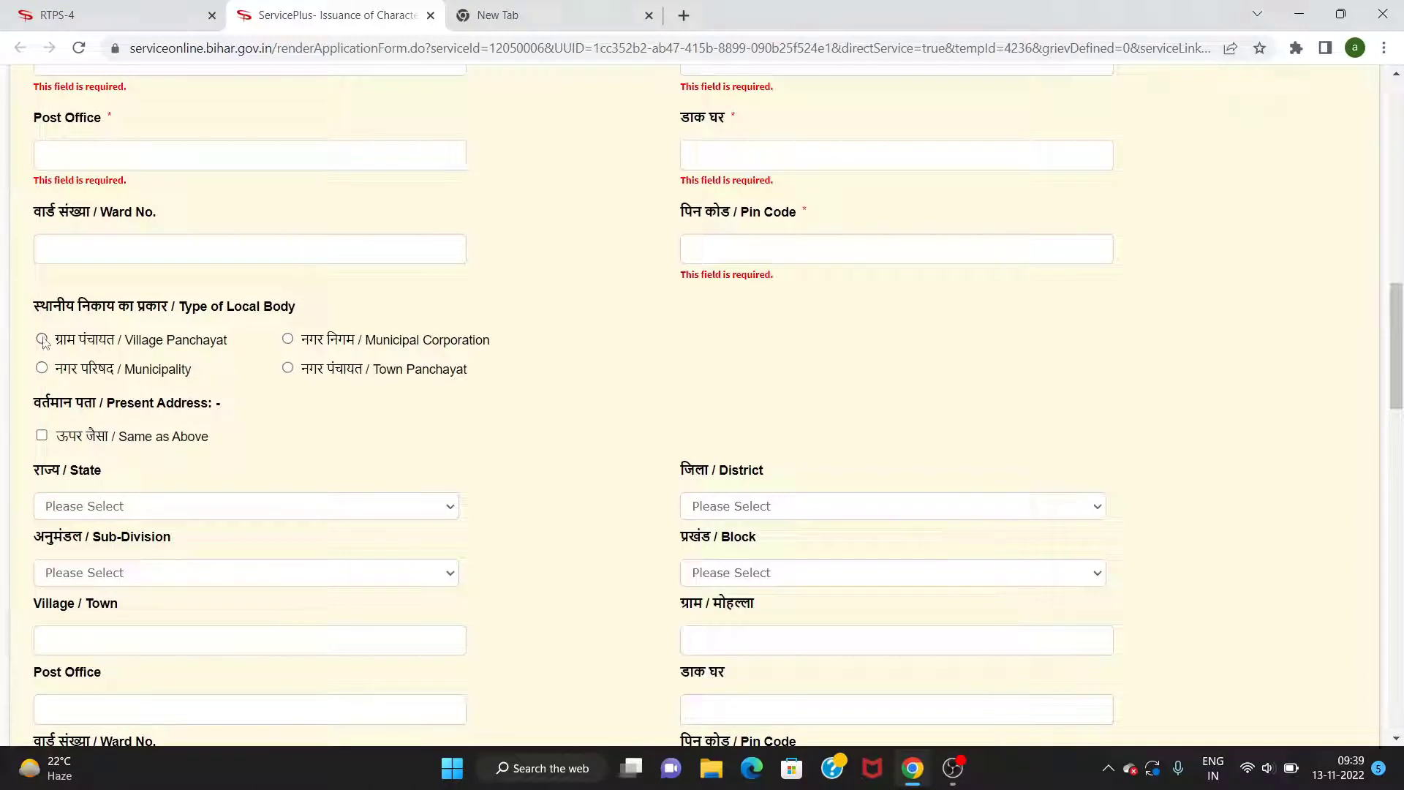
Set the permanent address's type of local body to ग्राम पंचायत / Village Panchayat and check the panchayat choices
{"action": "left_click", "coordinate": [42, 339]}
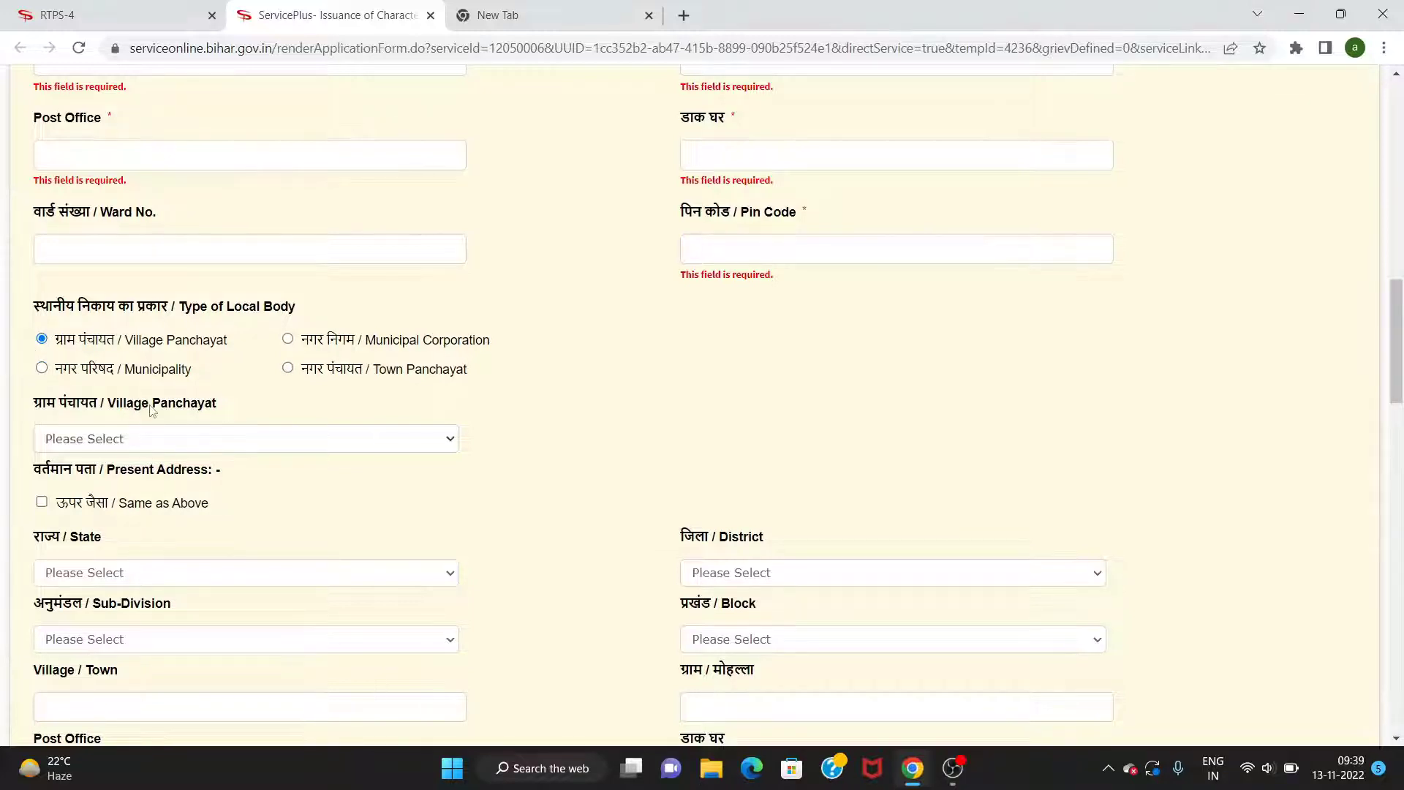
{"action": "scroll", "coordinate": [150, 413], "scroll_direction": "down", "scroll_amount": 2}
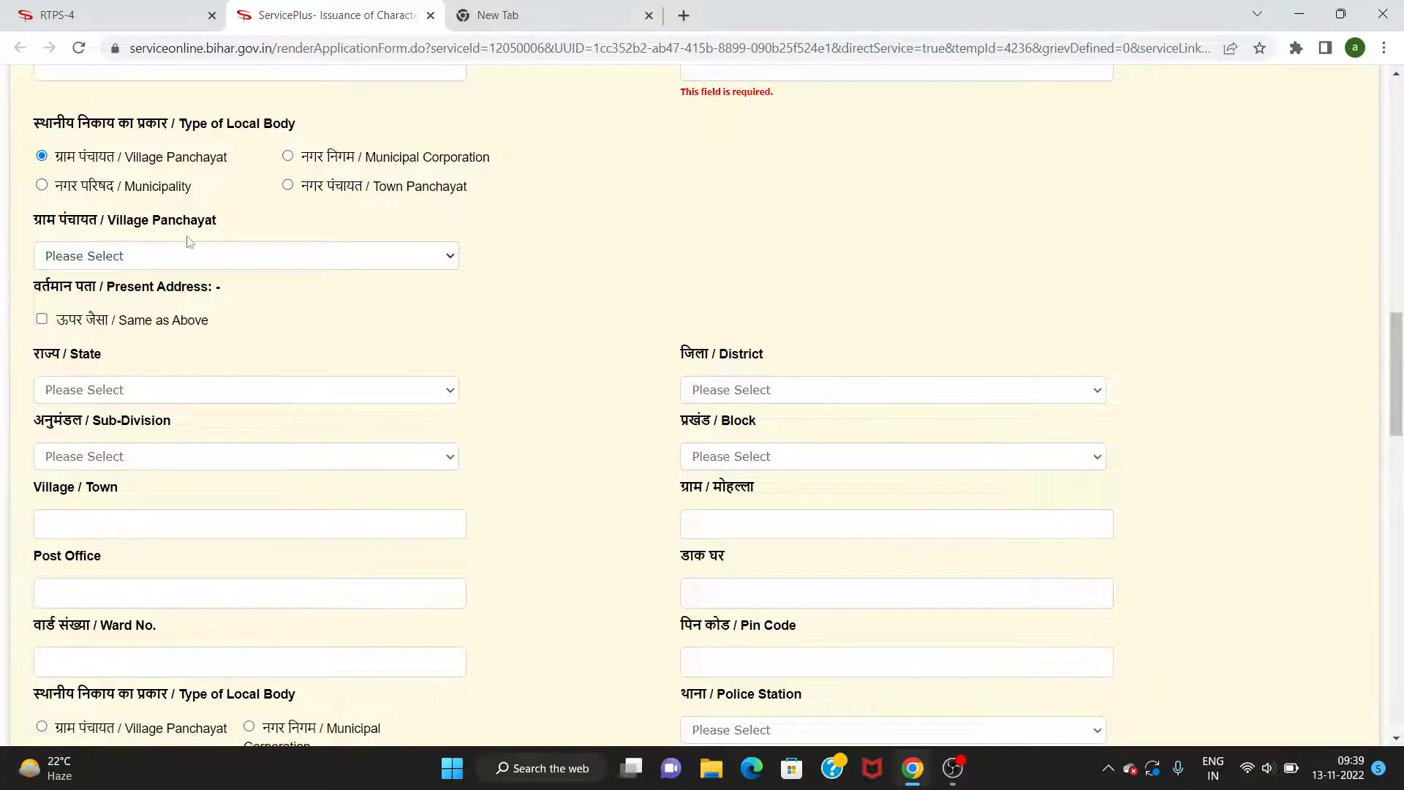
{"action": "left_click", "coordinate": [184, 262]}
{"action": "left_click", "coordinate": [184, 262]}
{"action": "scroll", "coordinate": [340, 117], "scroll_direction": "up", "scroll_amount": 6}
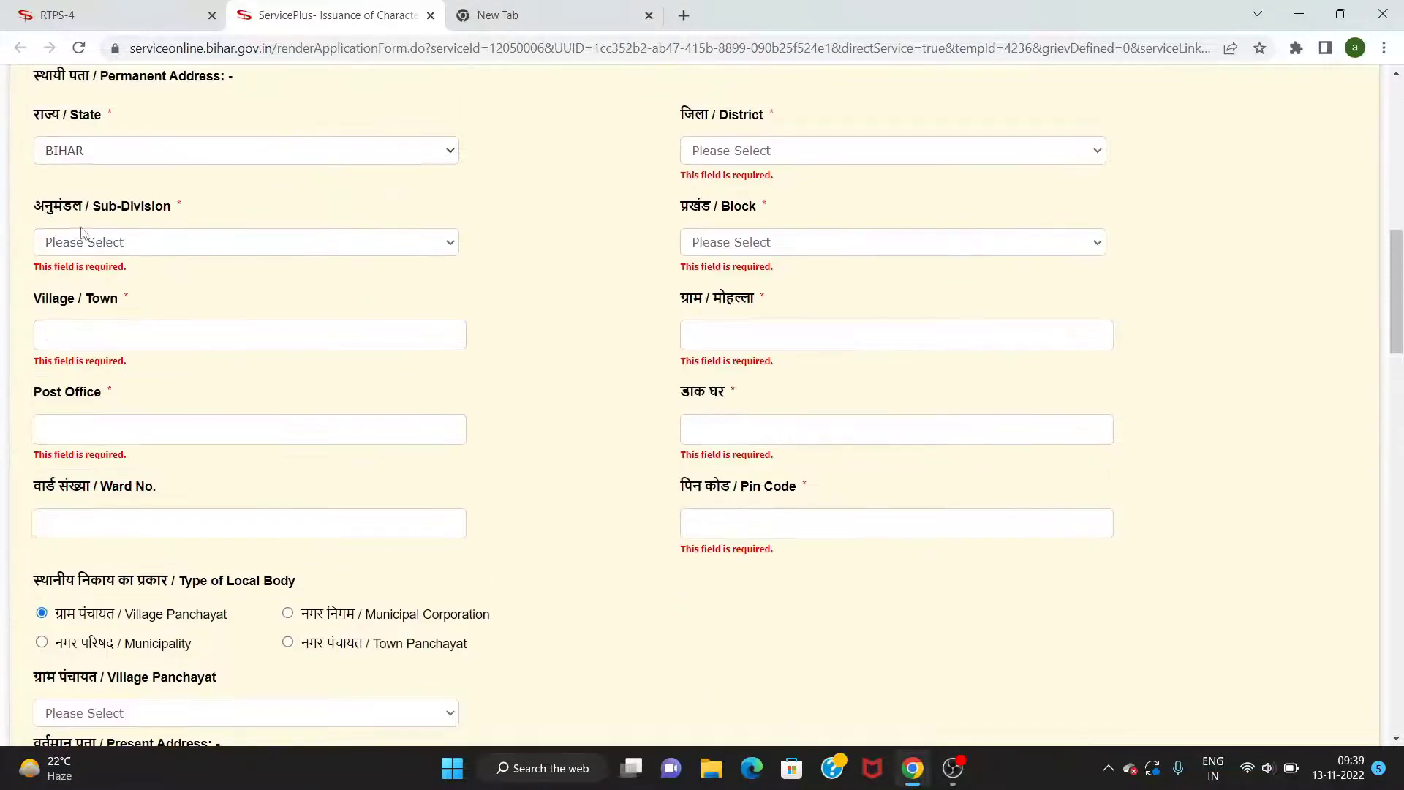
{"action": "scroll", "coordinate": [490, 526], "scroll_direction": "down", "scroll_amount": 5}
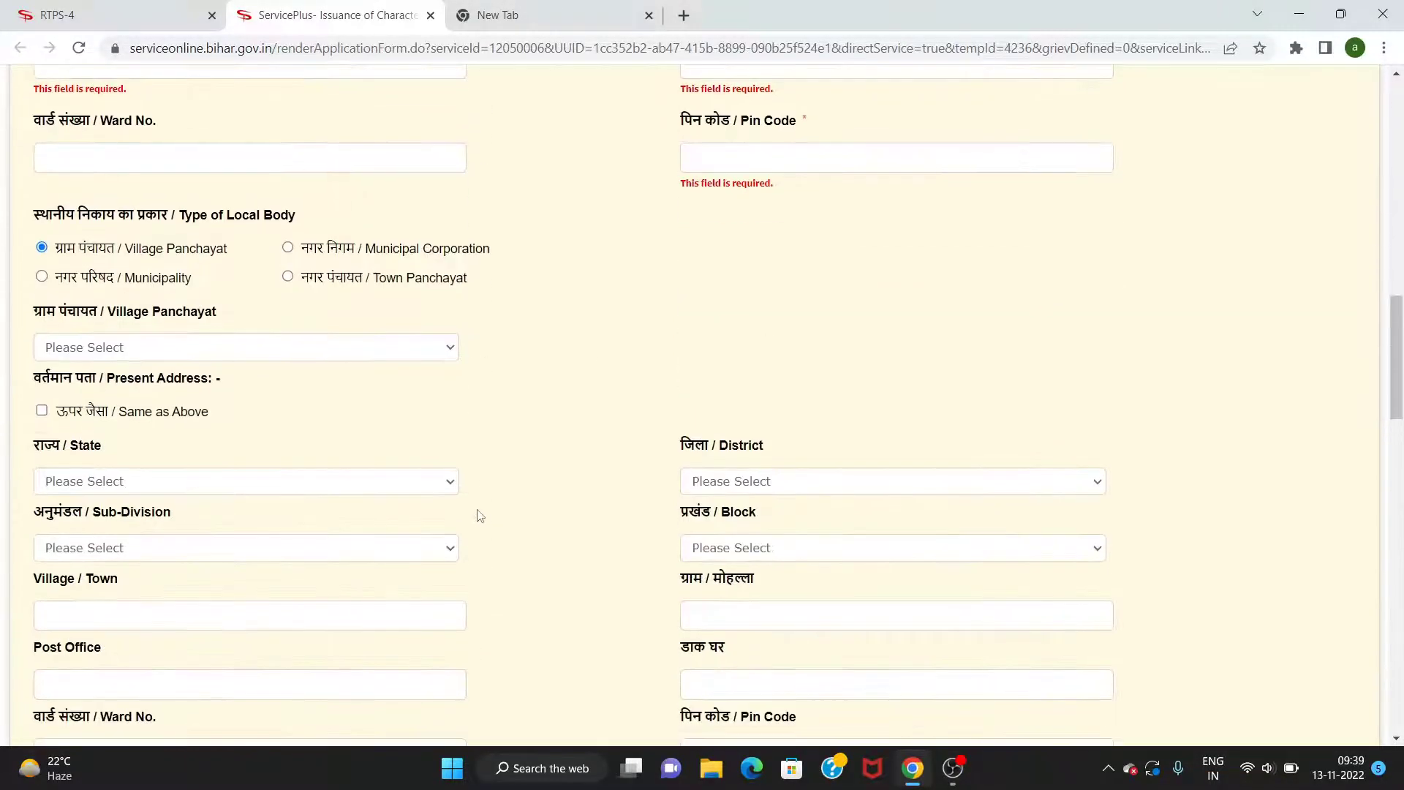
{"action": "left_click", "coordinate": [163, 354]}
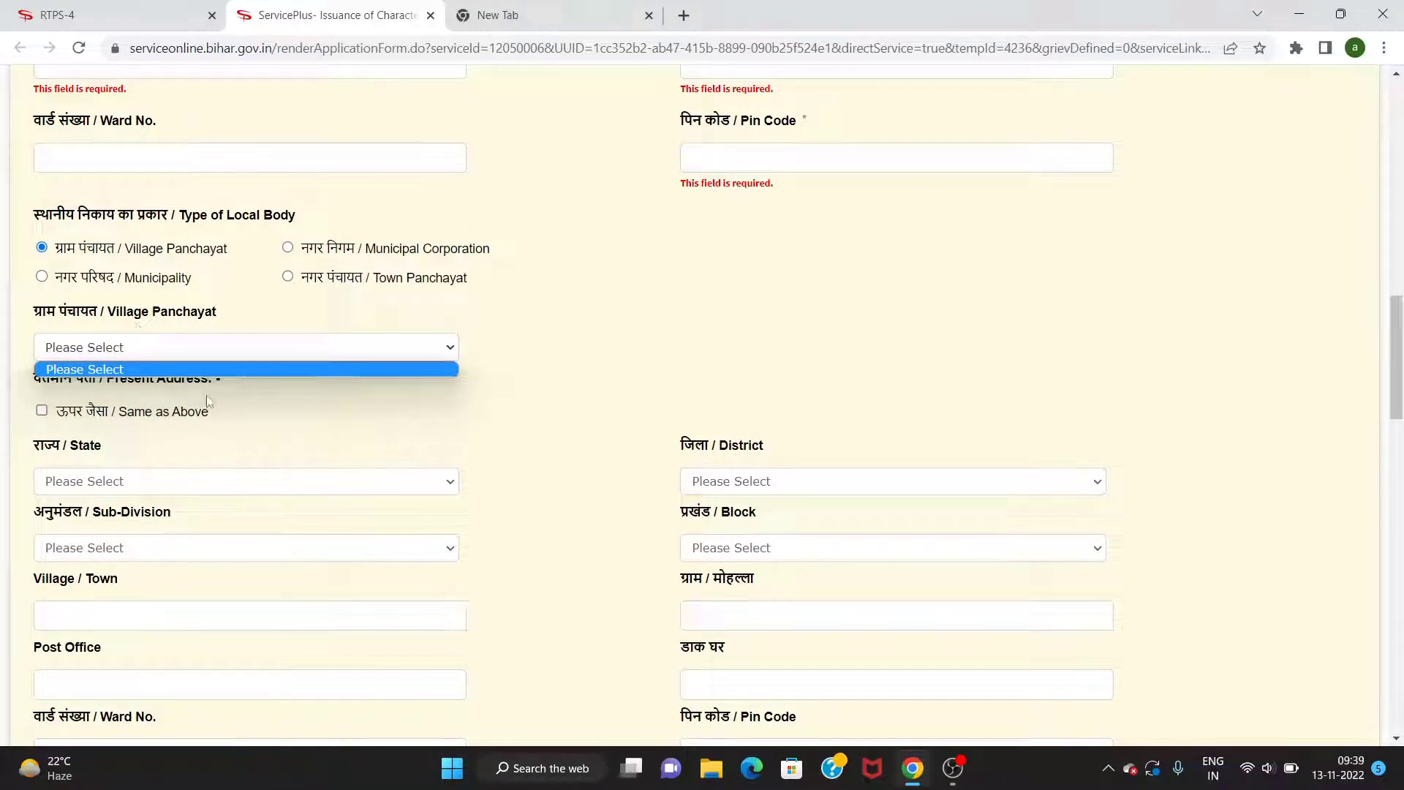
{"action": "left_click", "coordinate": [222, 466]}
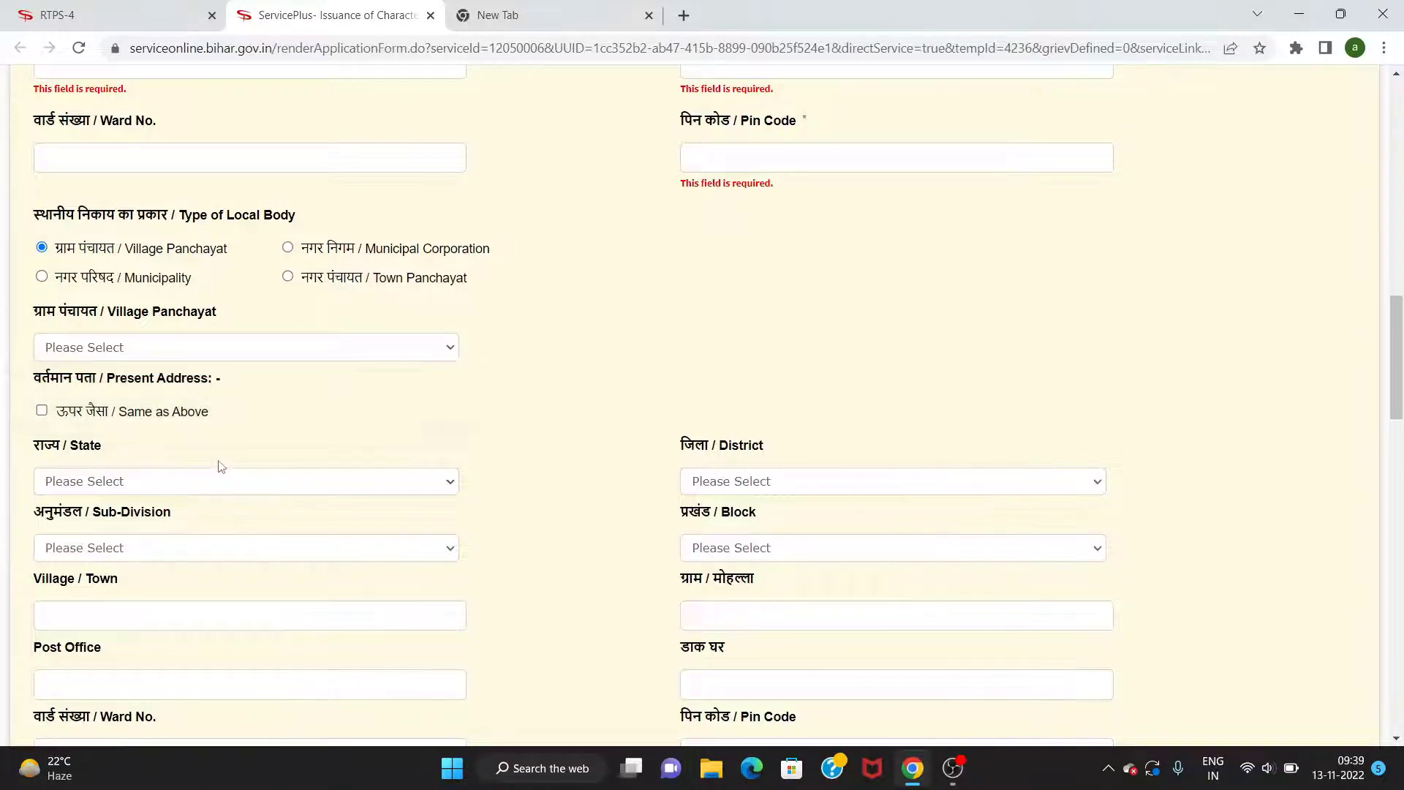
Mark the present address as ऊपर जैसा / Same as Above to copy the permanent address details
{"action": "scroll", "coordinate": [215, 460], "scroll_direction": "down", "scroll_amount": 2}
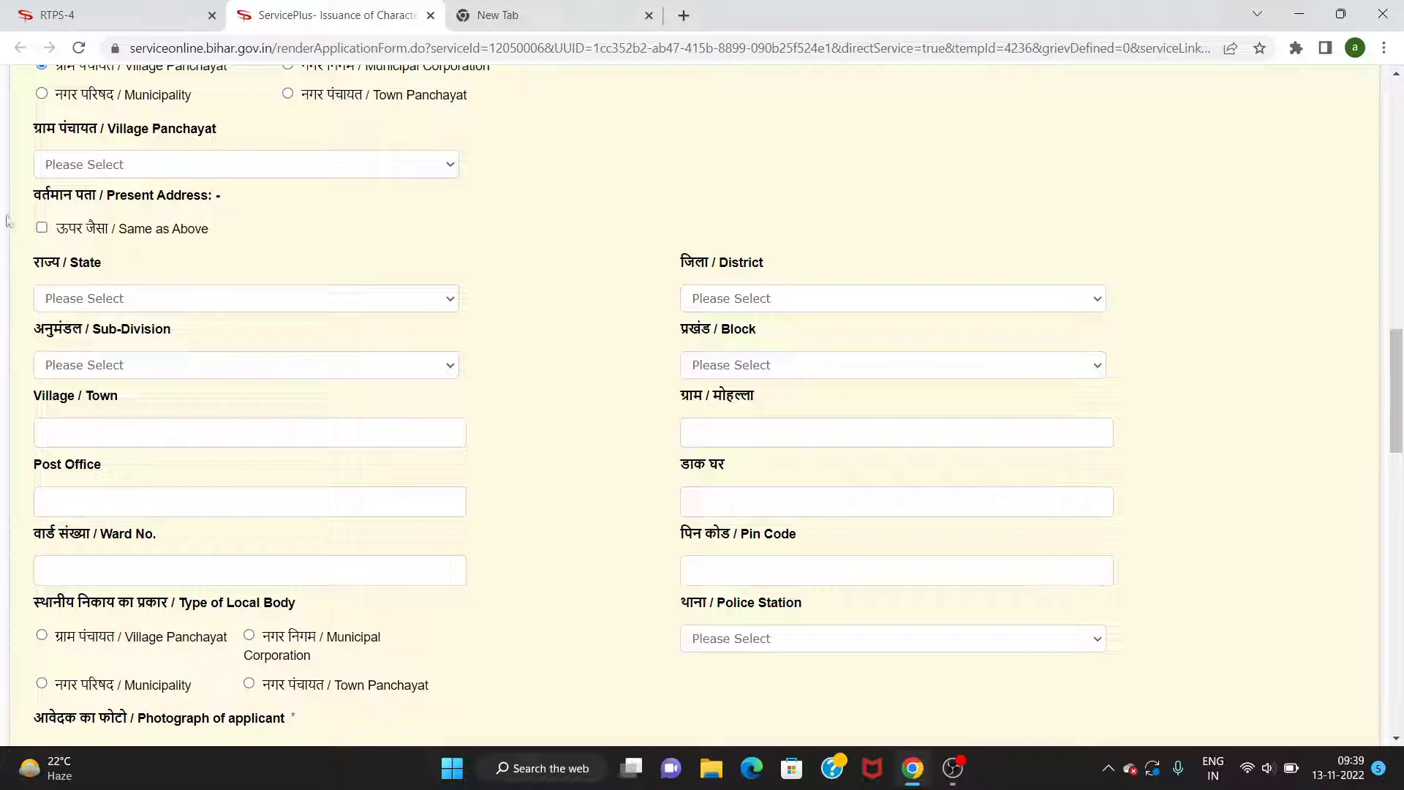
{"action": "left_click", "coordinate": [41, 228]}
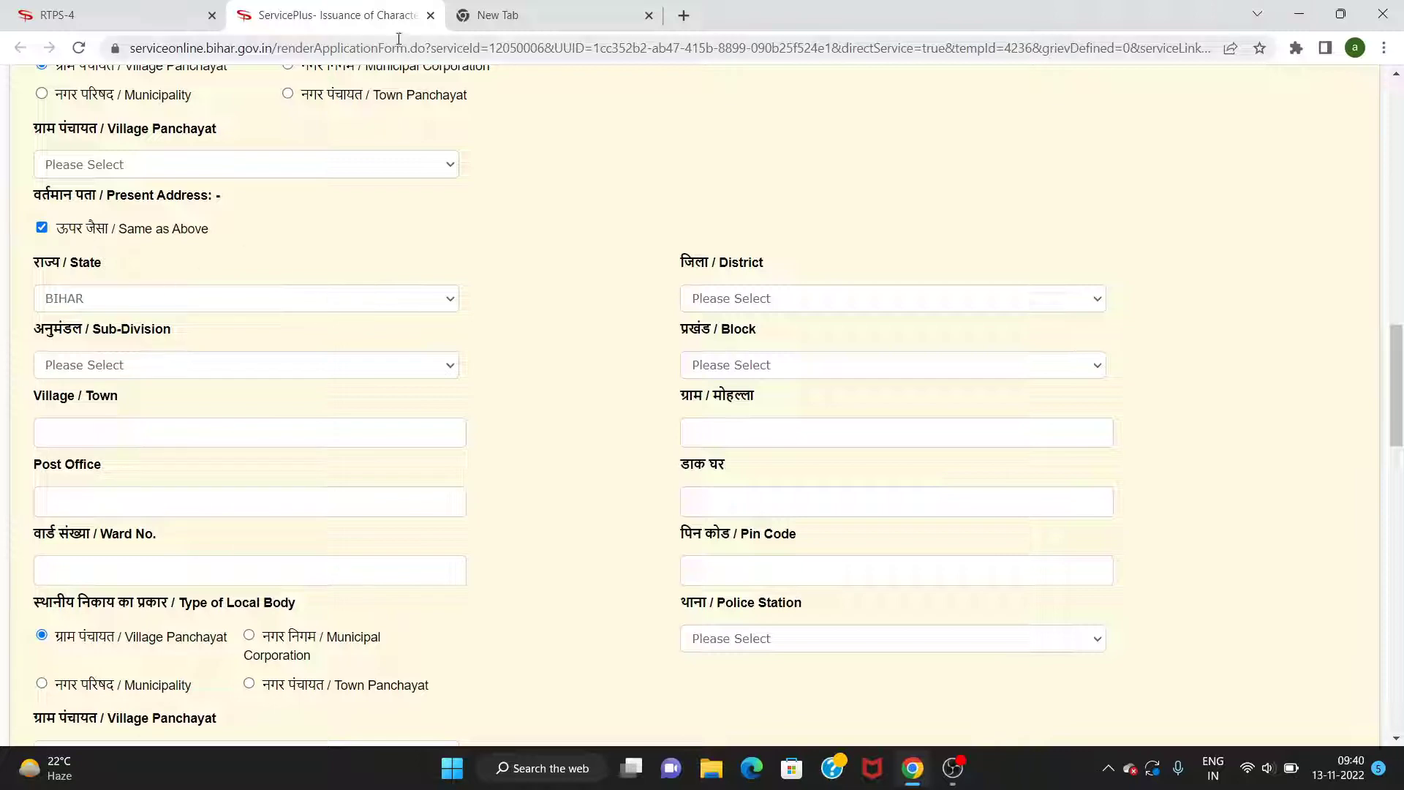
{"action": "scroll", "coordinate": [380, 241], "scroll_direction": "up", "scroll_amount": 5}
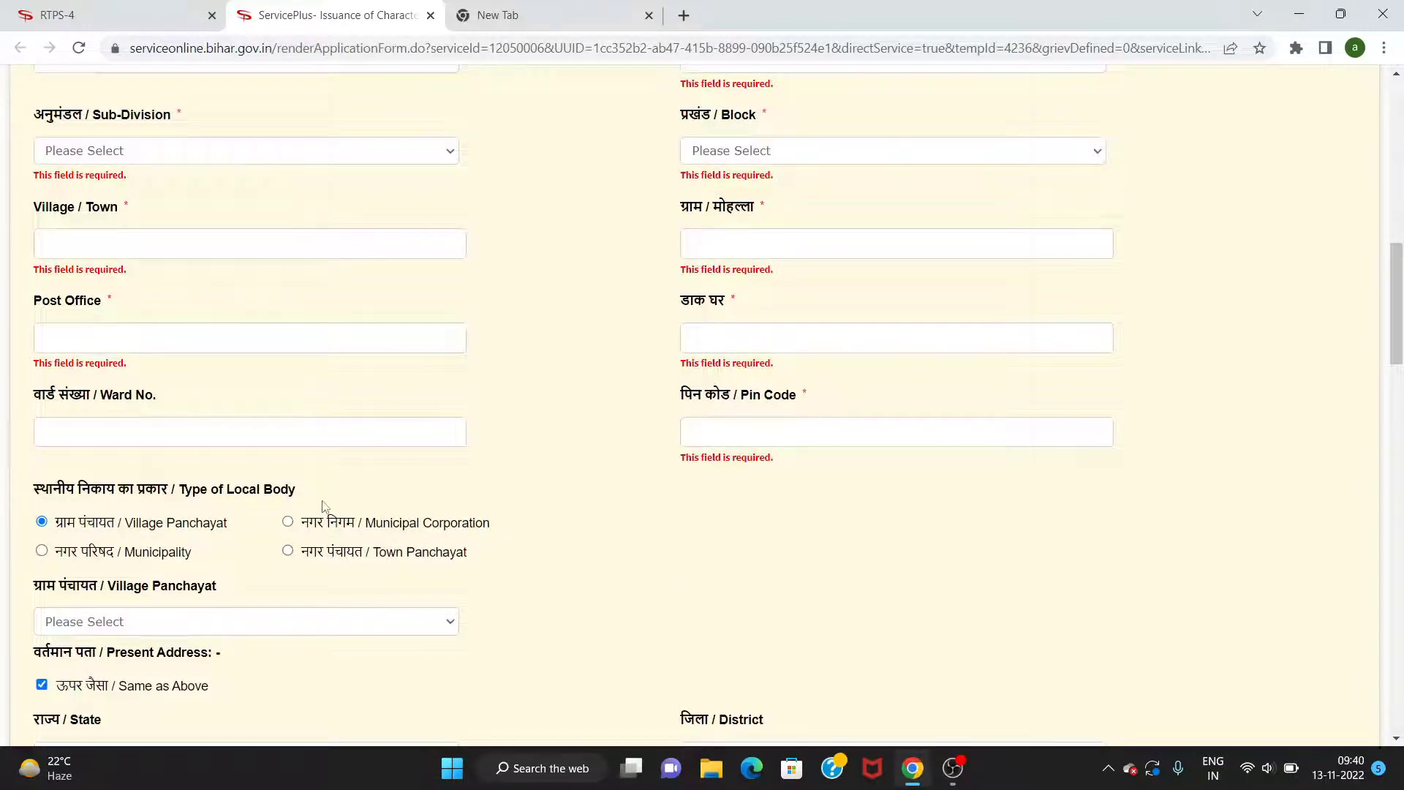
{"action": "scroll", "coordinate": [322, 504], "scroll_direction": "down", "scroll_amount": 1}
{"action": "scroll", "coordinate": [329, 483], "scroll_direction": "down", "scroll_amount": 5}
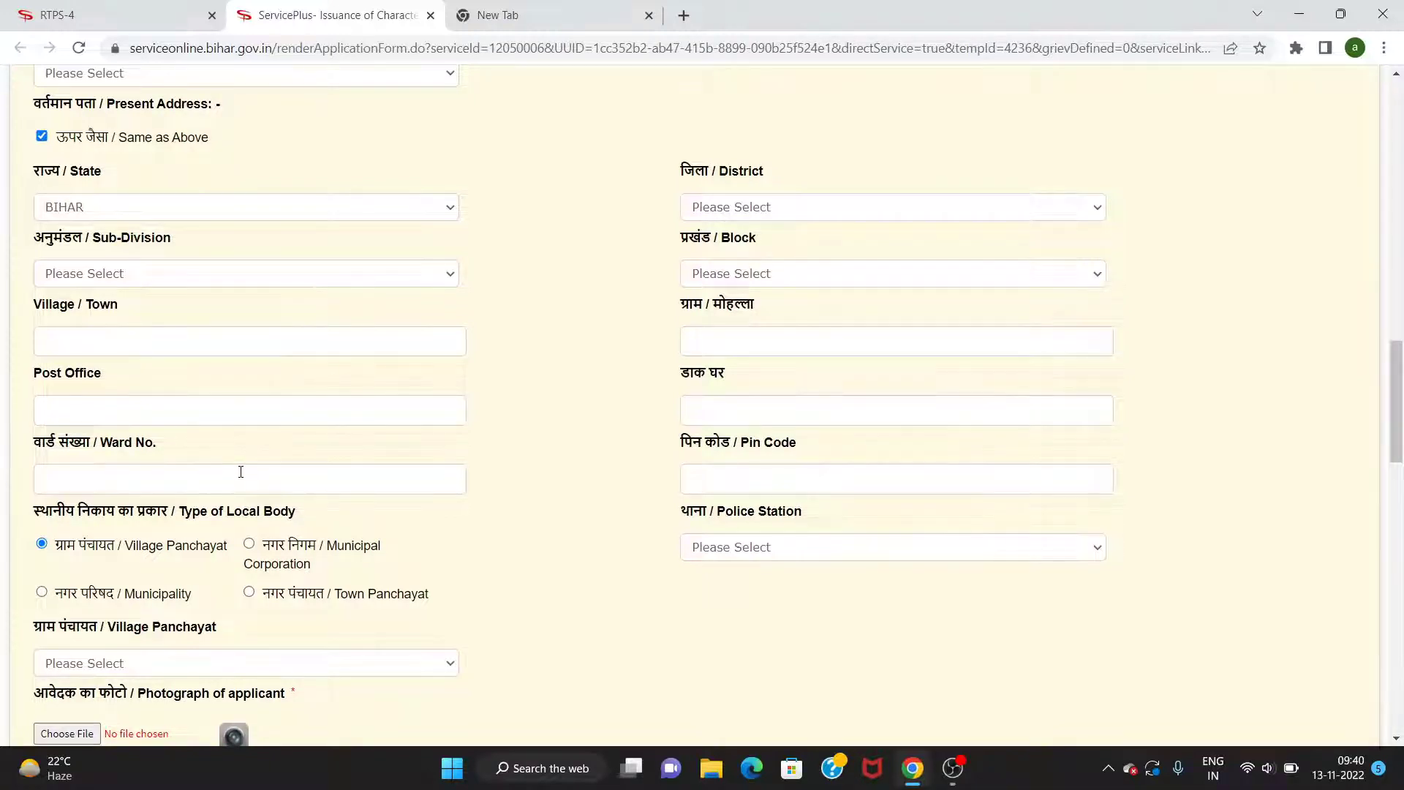
Examine the present address's Village Panchayat choices, the Profession options and the listed purposes of application
{"action": "scroll", "coordinate": [242, 472], "scroll_direction": "down", "scroll_amount": 1}
{"action": "scroll", "coordinate": [242, 475], "scroll_direction": "down", "scroll_amount": 1}
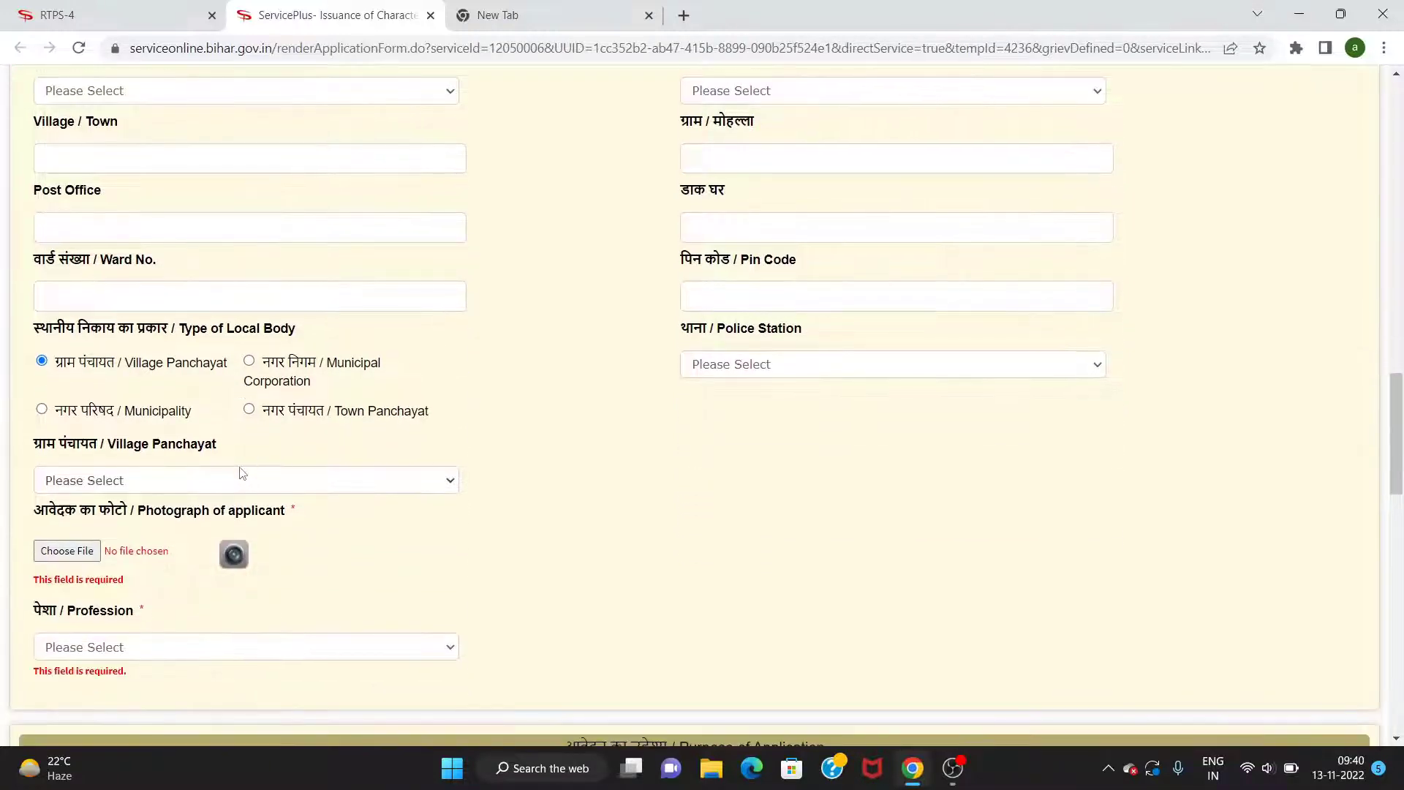
{"action": "scroll", "coordinate": [242, 473], "scroll_direction": "down", "scroll_amount": 1}
{"action": "scroll", "coordinate": [242, 471], "scroll_direction": "down", "scroll_amount": 1}
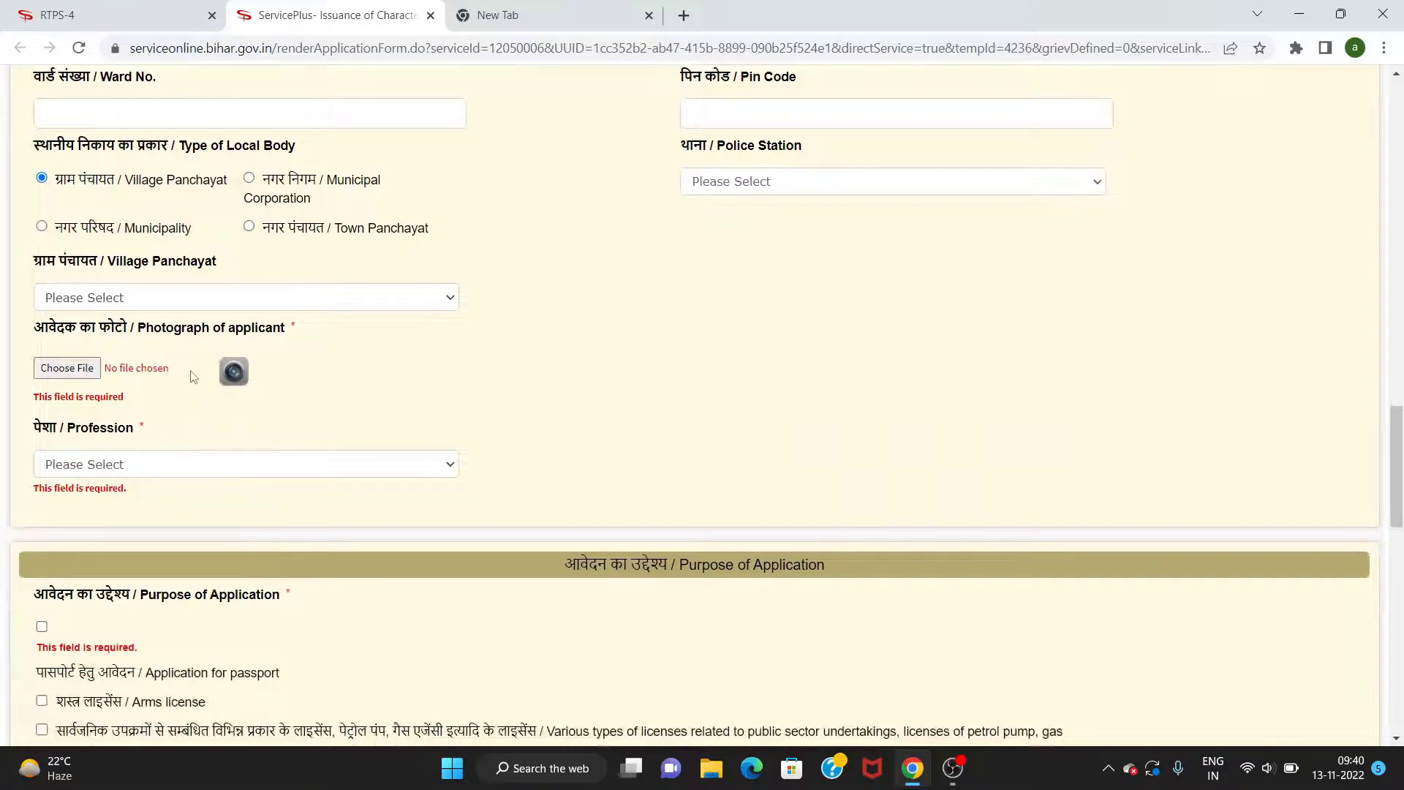
{"action": "left_click", "coordinate": [165, 305]}
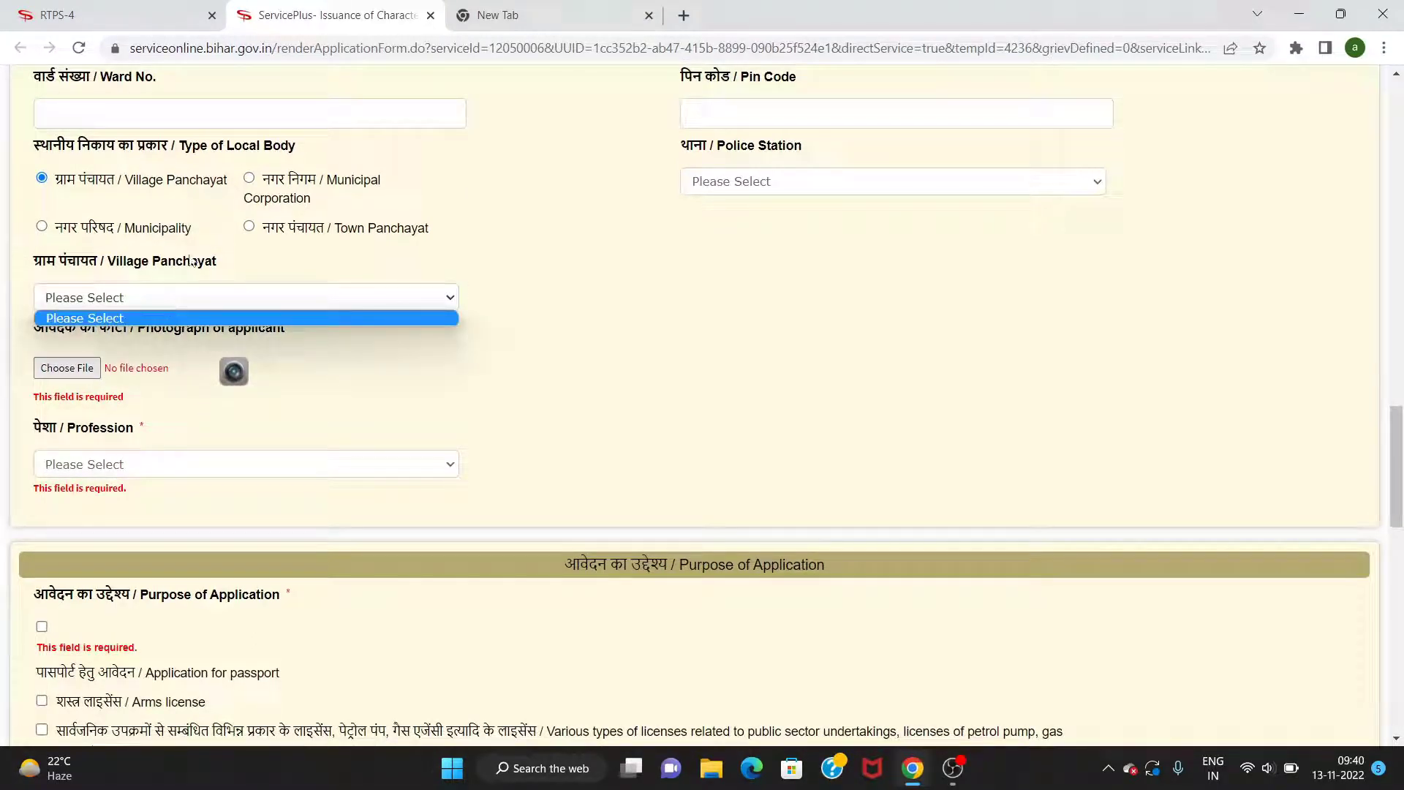
{"action": "left_click", "coordinate": [132, 298]}
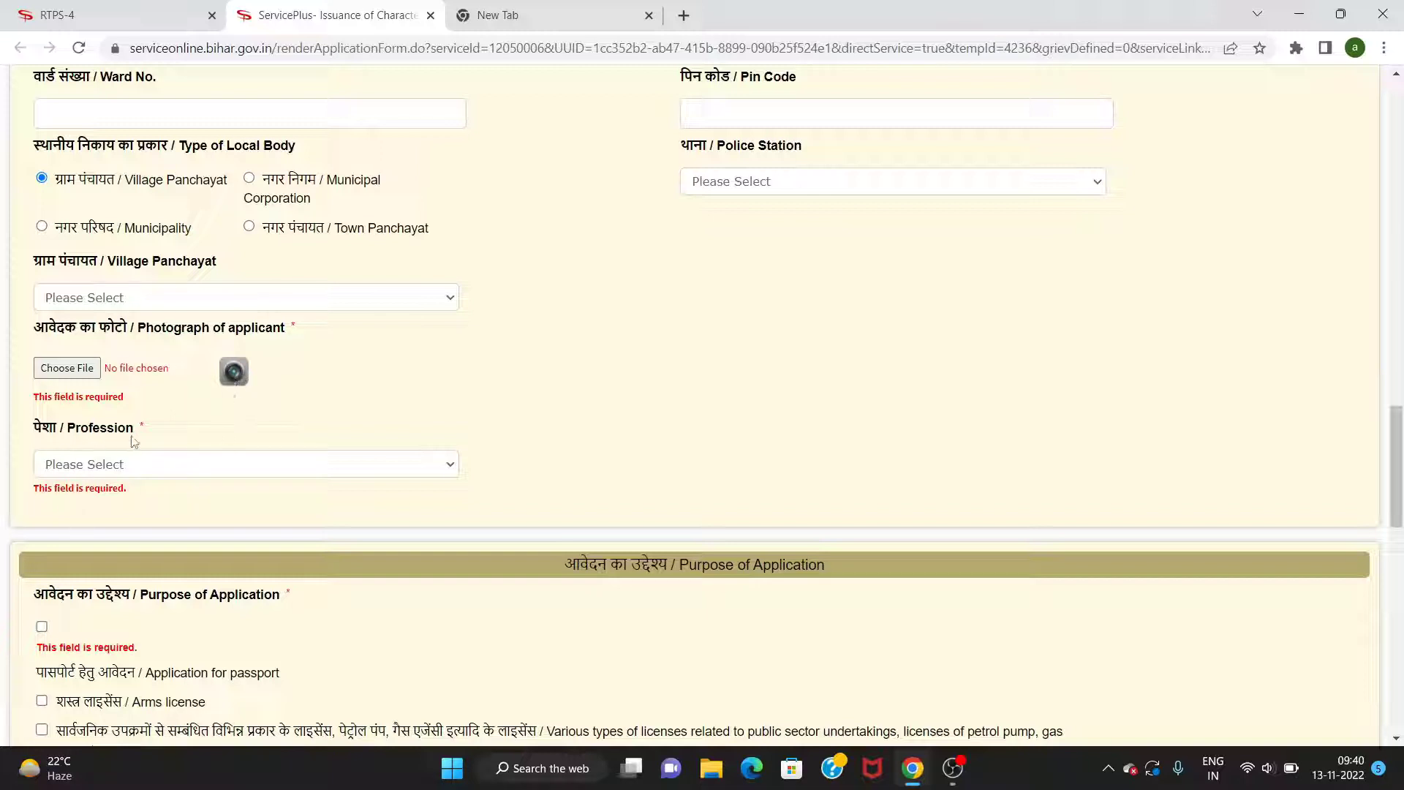
{"action": "left_click", "coordinate": [96, 470]}
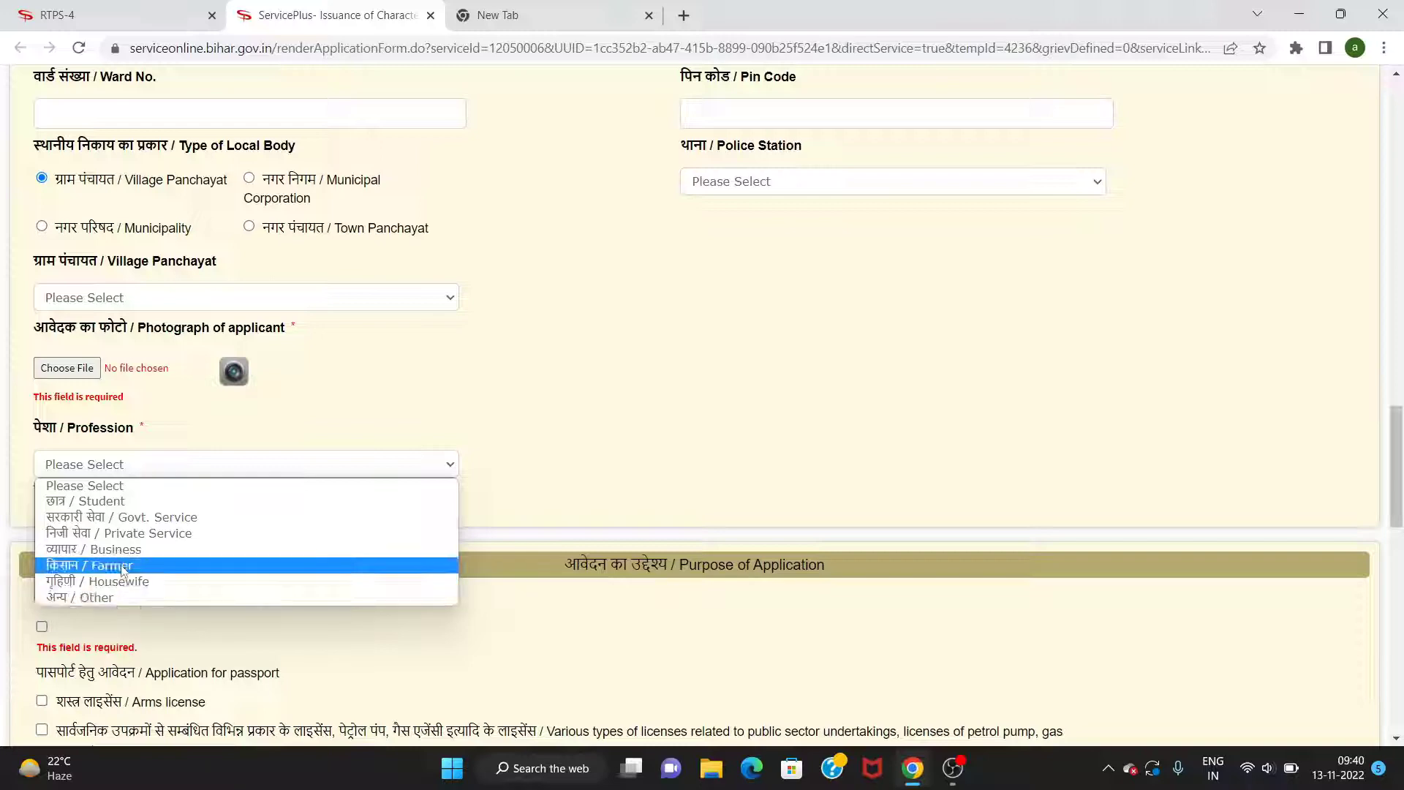
{"action": "scroll", "coordinate": [769, 486], "scroll_direction": "down", "scroll_amount": 5}
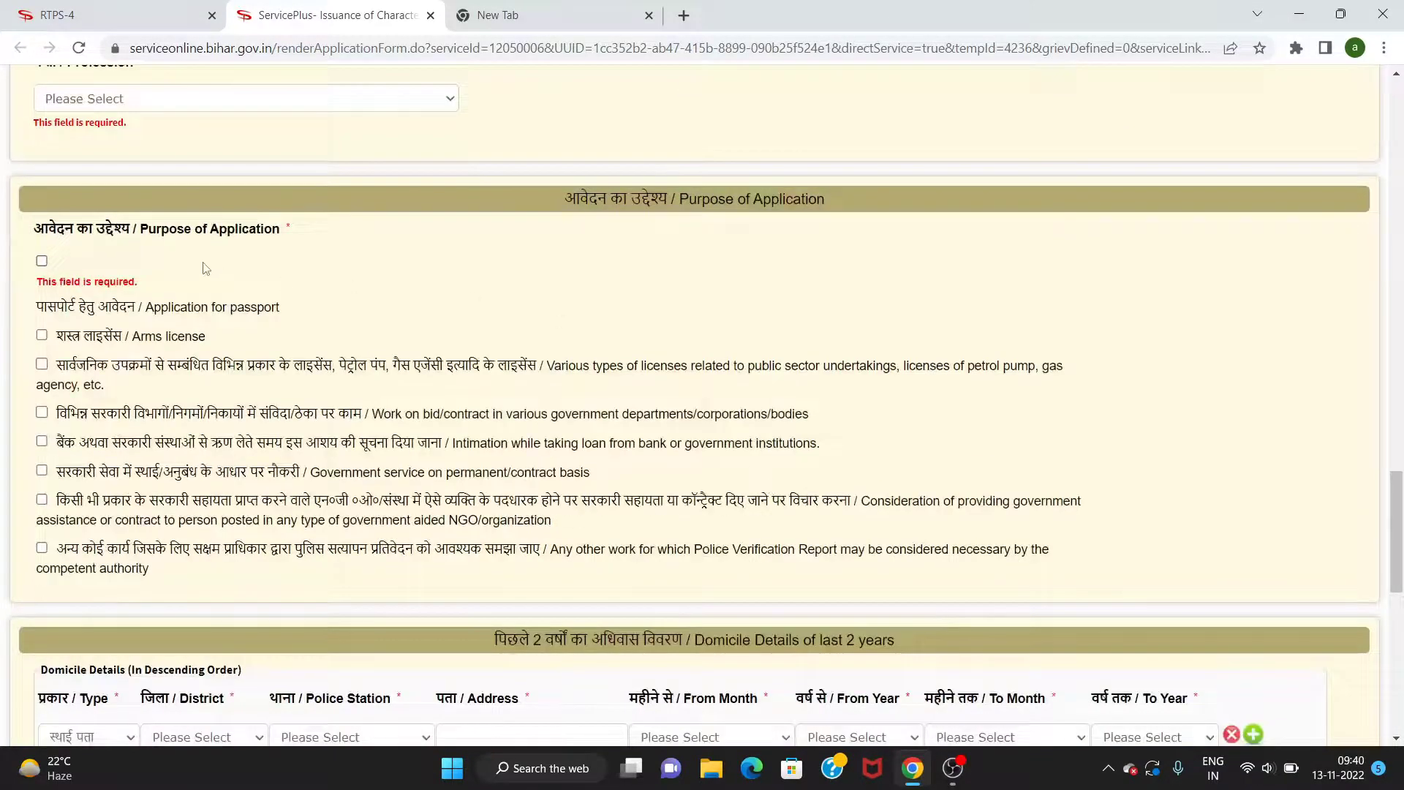
{"action": "scroll", "coordinate": [234, 260], "scroll_direction": "down", "scroll_amount": 1}
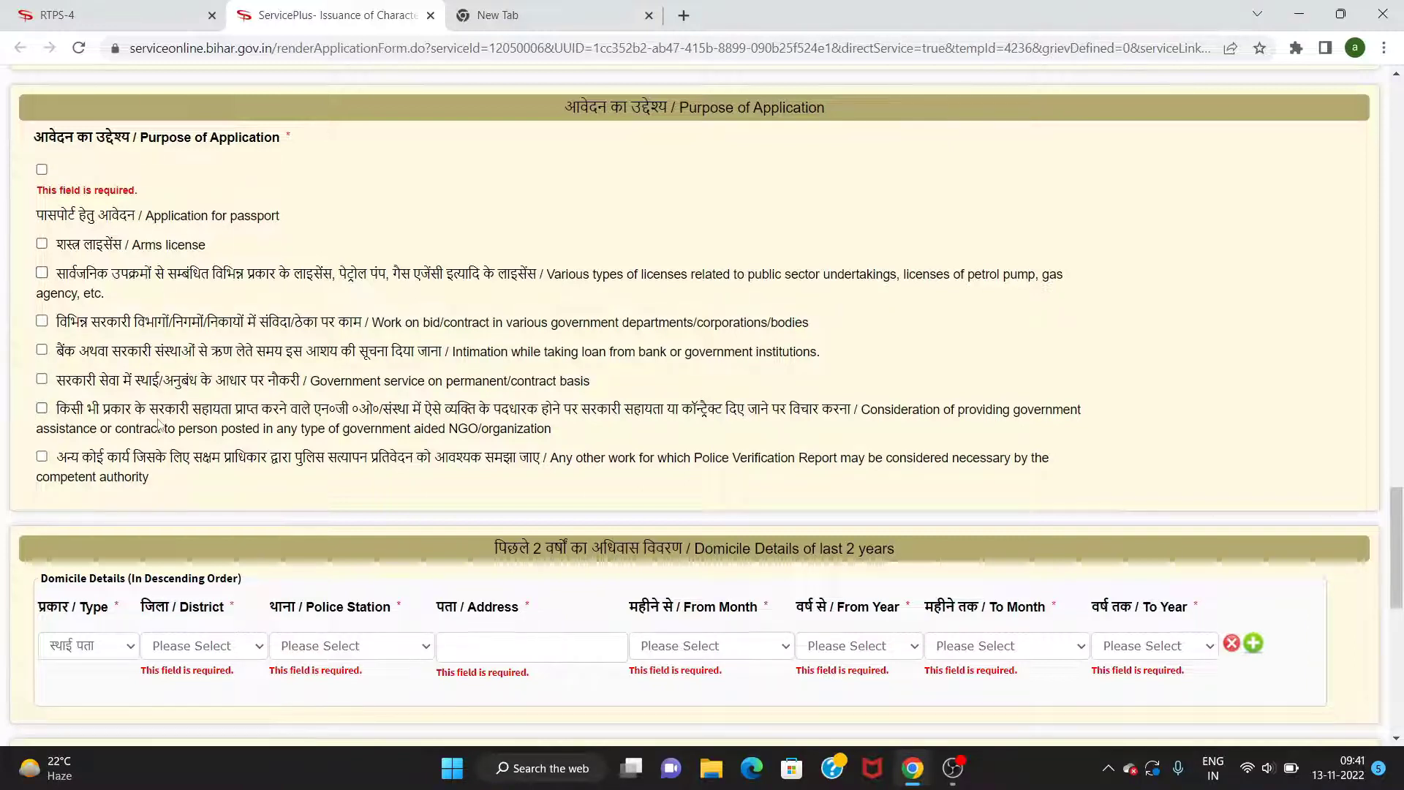
Set the starting month and year of the permanent address's domicile period to अक्टूबर 2020
{"action": "scroll", "coordinate": [161, 420], "scroll_direction": "down", "scroll_amount": 2}
{"action": "scroll", "coordinate": [161, 421], "scroll_direction": "down", "scroll_amount": 3}
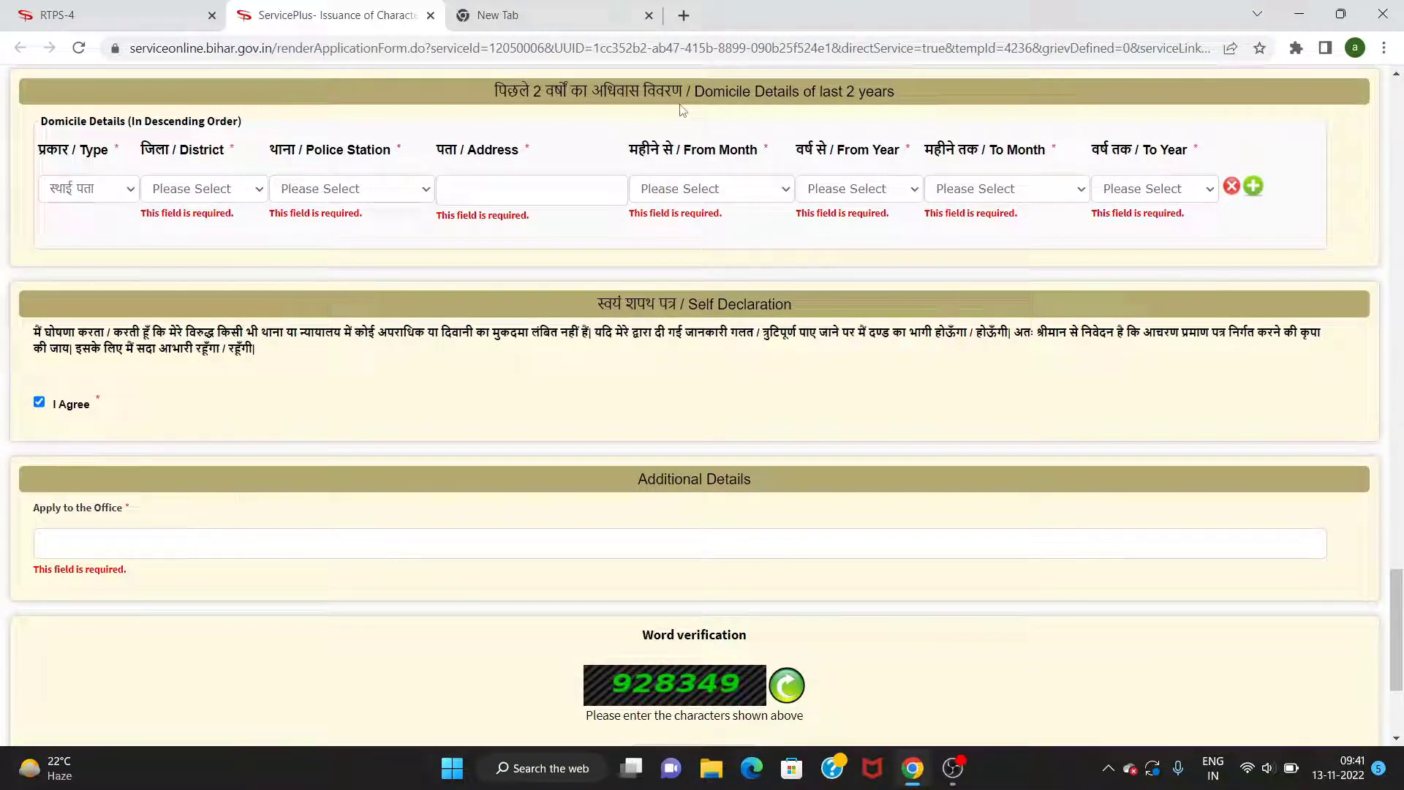
{"action": "left_click", "coordinate": [680, 191]}
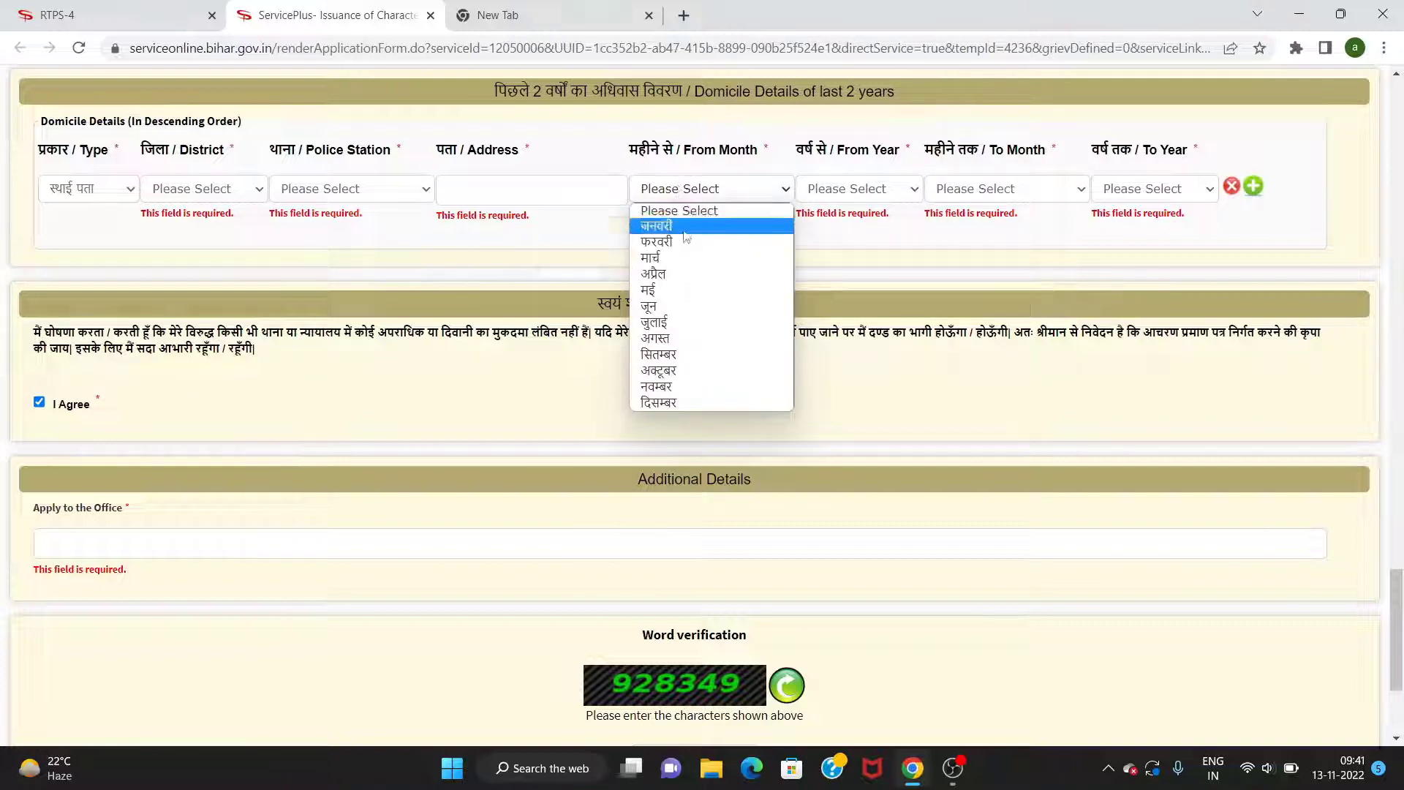
{"action": "left_click", "coordinate": [660, 371]}
{"action": "left_click", "coordinate": [844, 191]}
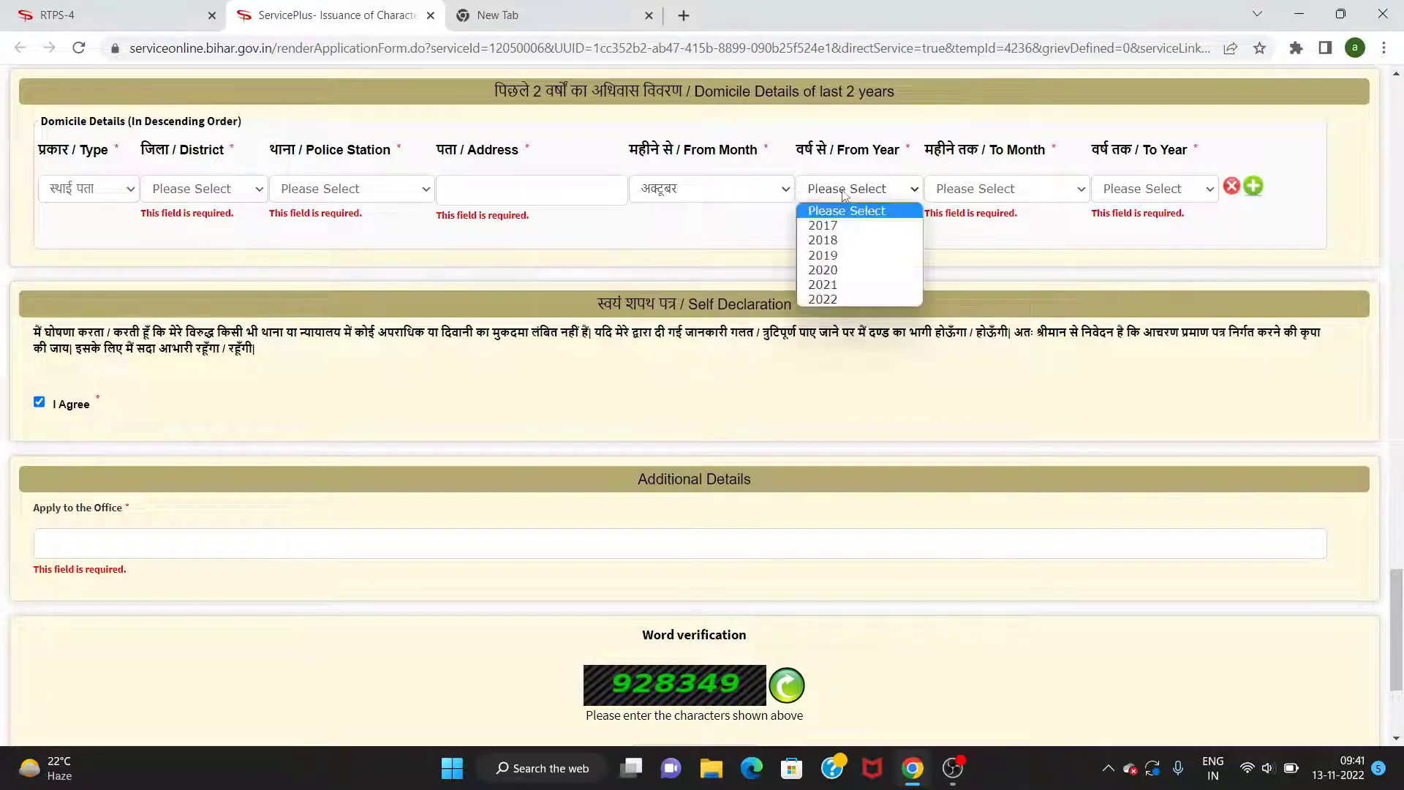
{"action": "left_click", "coordinate": [826, 270]}
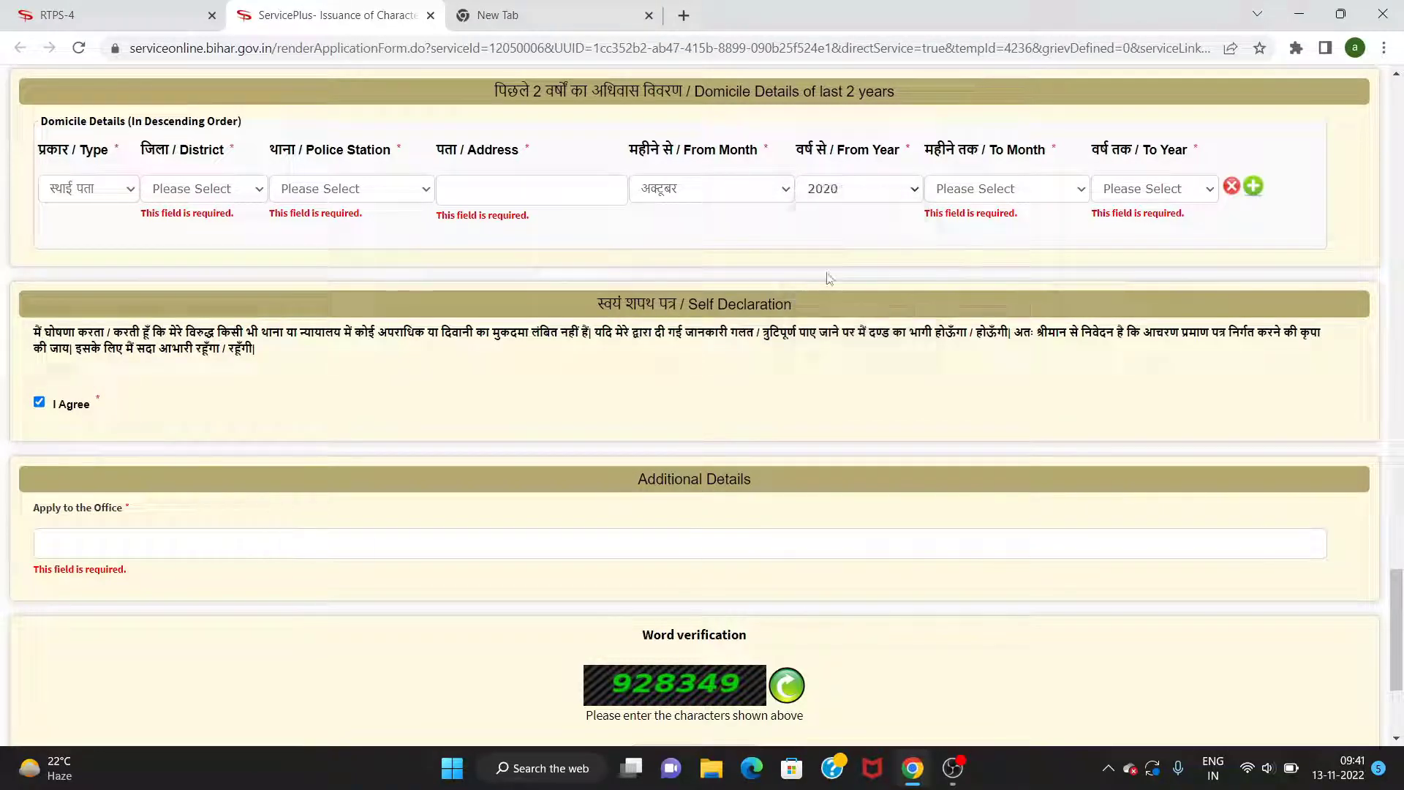
Set the domicile period's end to अक्टूबर 2022 and change its starting month to सितम्बर
{"action": "left_click", "coordinate": [1027, 193]}
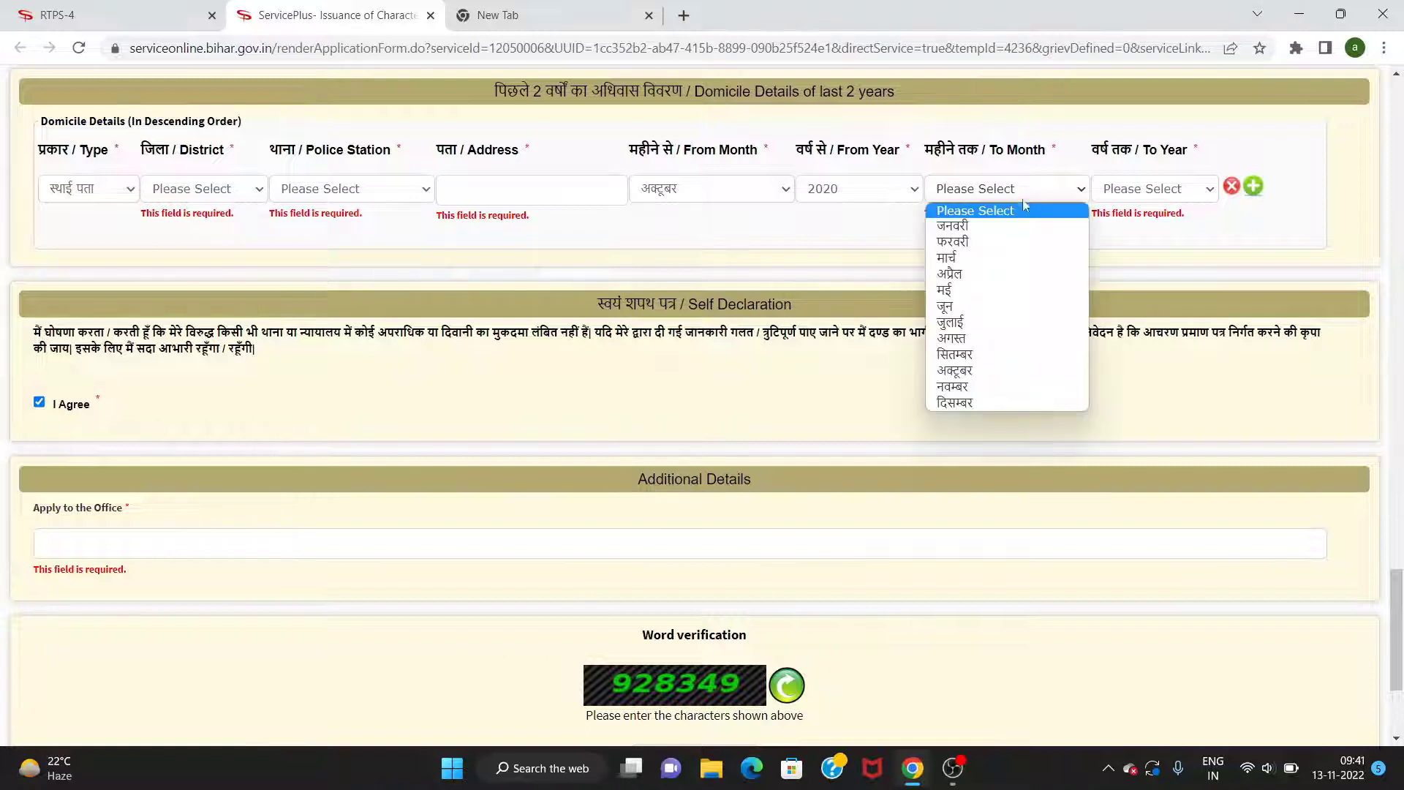
{"action": "left_click", "coordinate": [995, 371]}
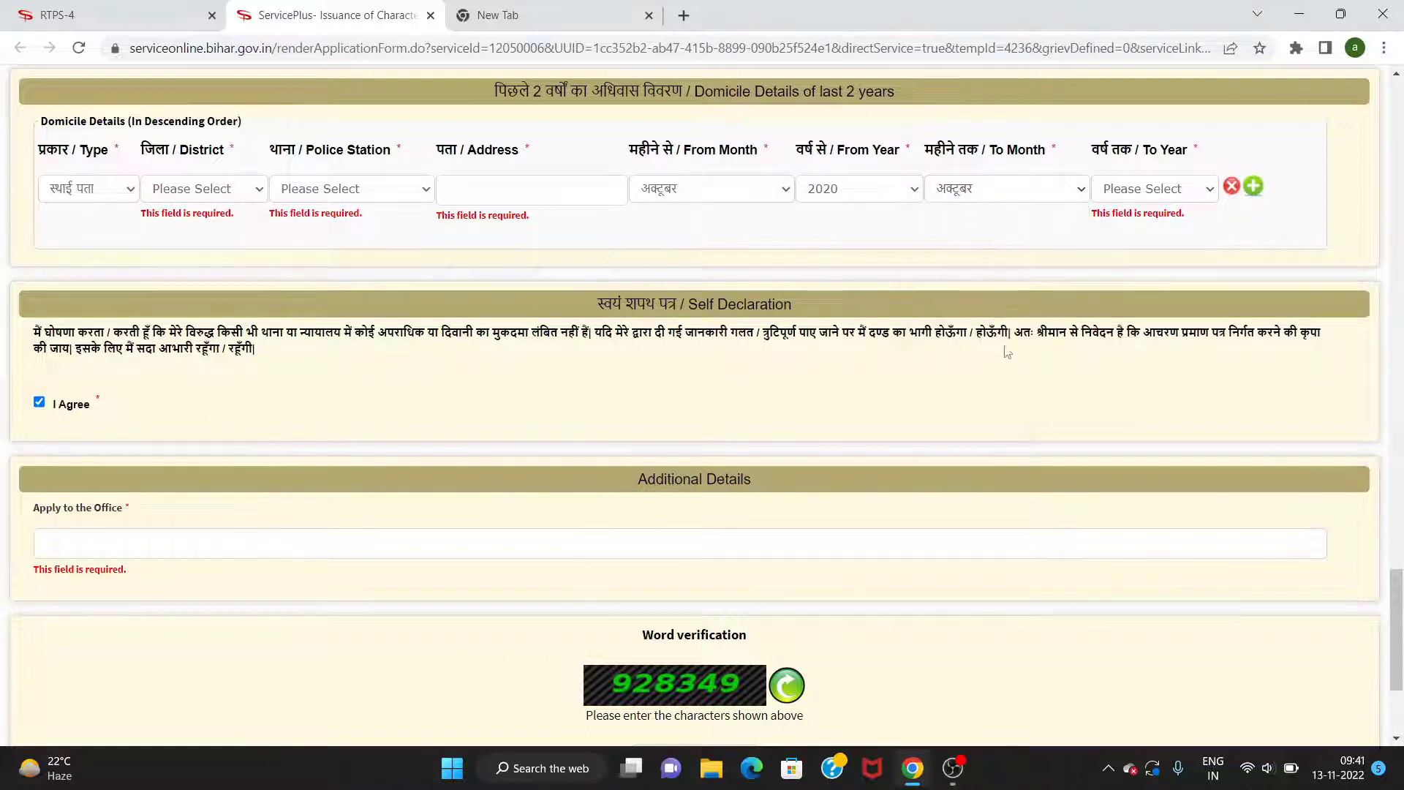
{"action": "left_click", "coordinate": [1174, 189]}
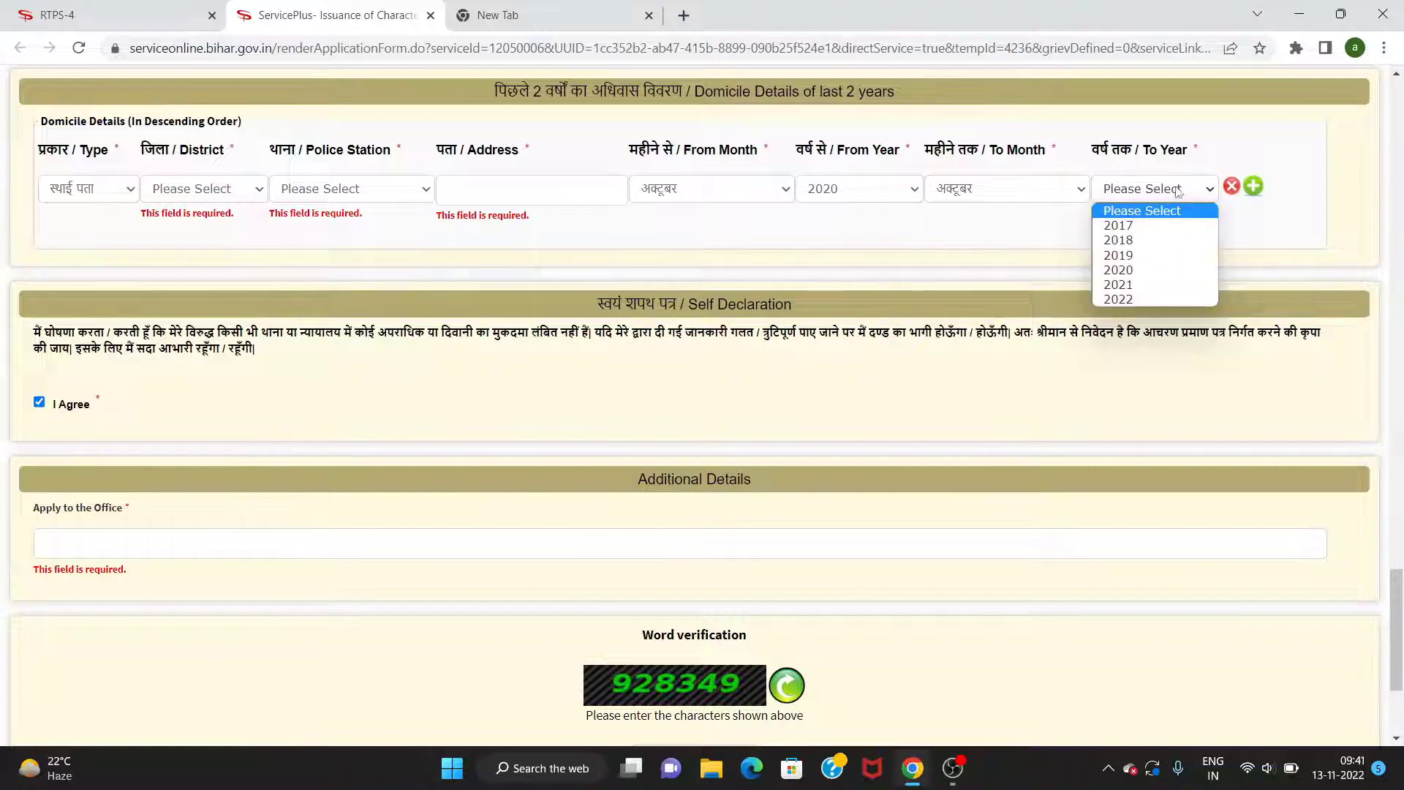
{"action": "left_click", "coordinate": [1155, 300]}
{"action": "key", "text": "Return"}
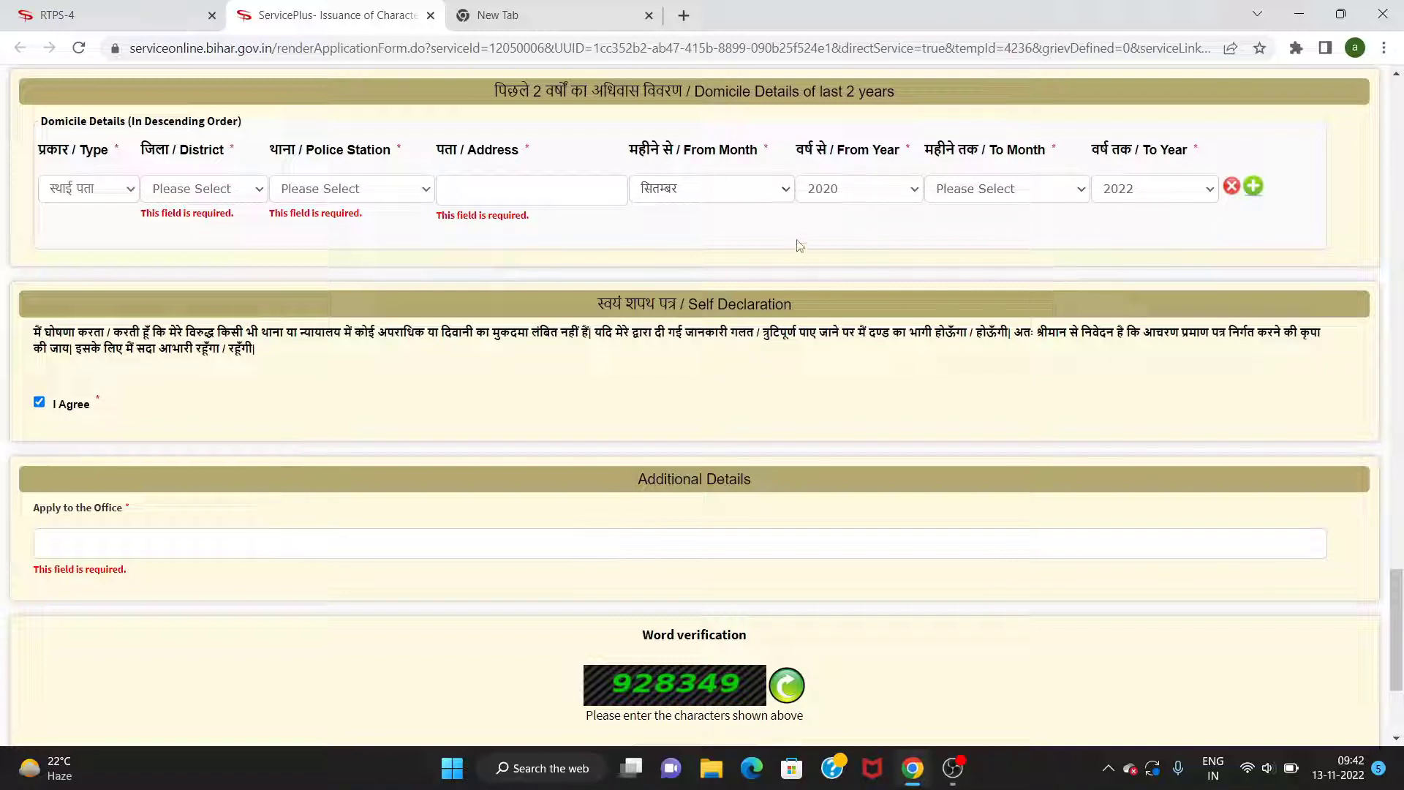
Check the location selection for the Apply to the Office field, close it without choosing a location, and return to the permanent address fields
{"action": "scroll", "coordinate": [799, 246], "scroll_direction": "down", "scroll_amount": 3}
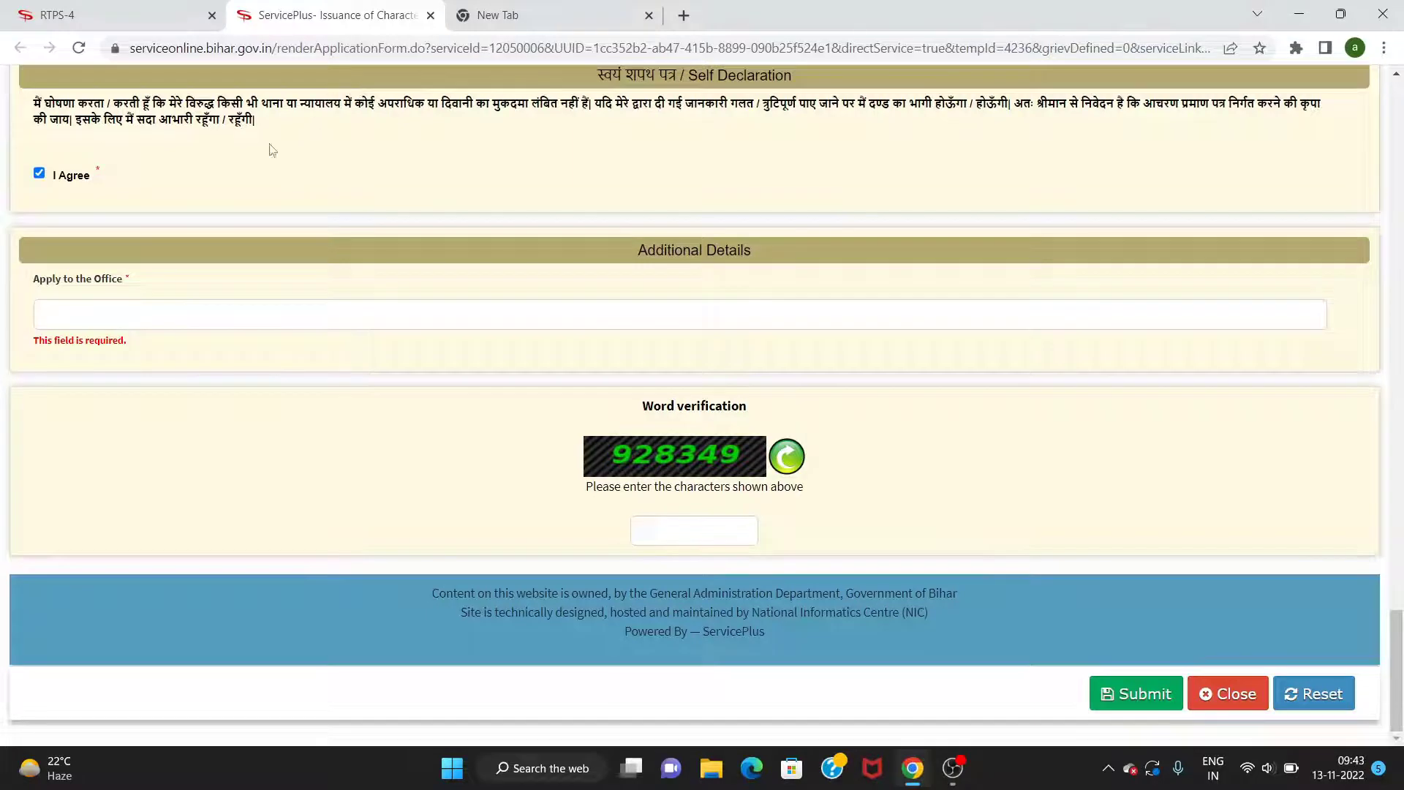
{"action": "left_click", "coordinate": [81, 321]}
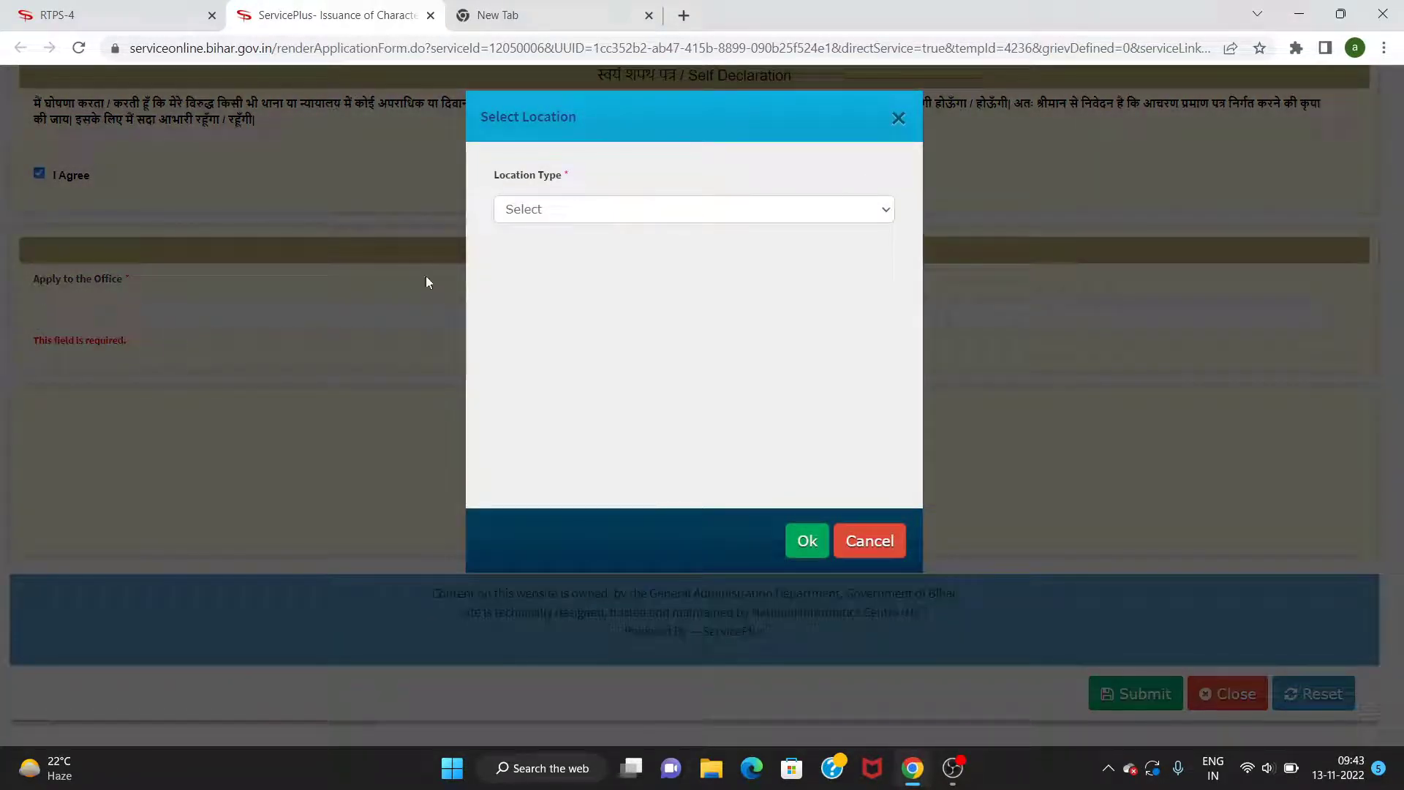
{"action": "left_click", "coordinate": [897, 119]}
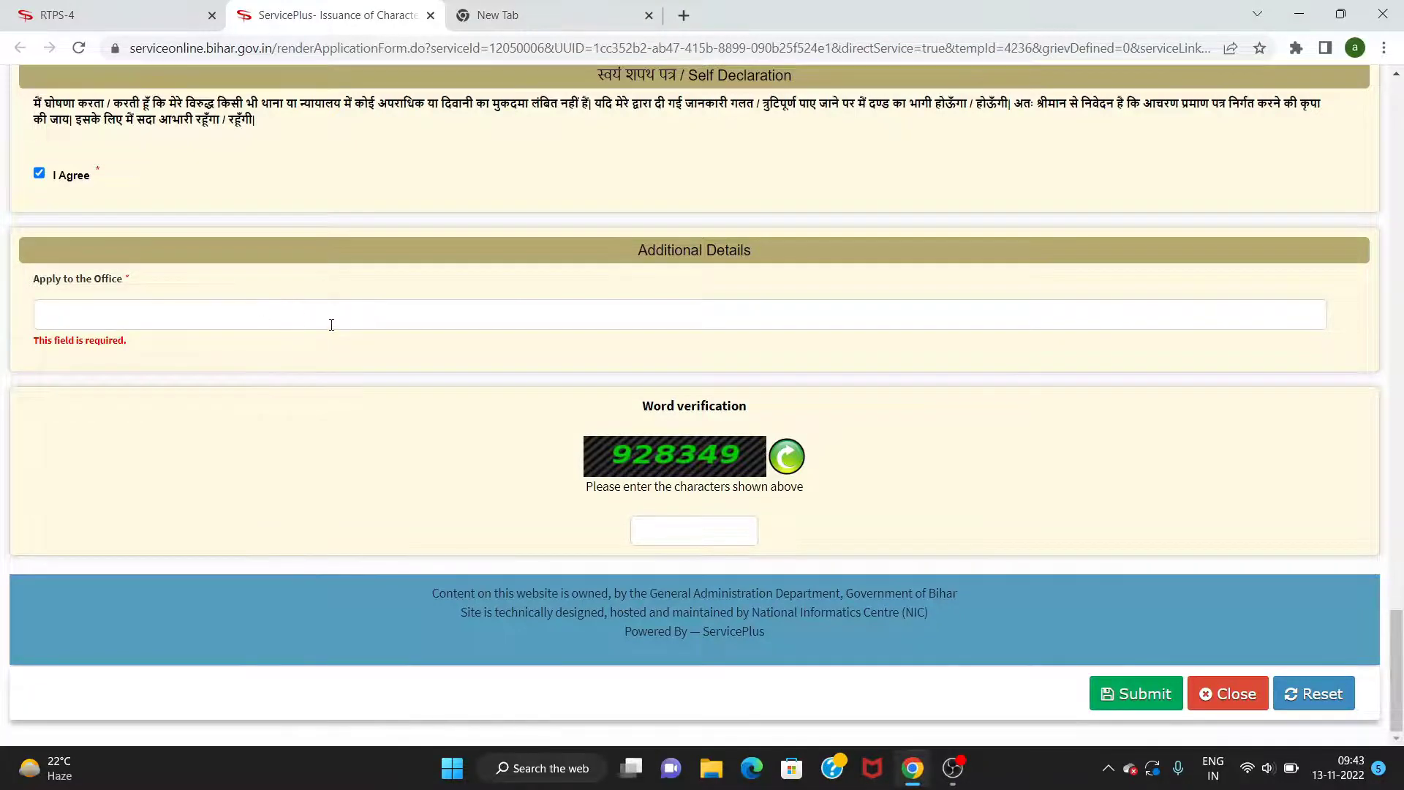
{"action": "scroll", "coordinate": [335, 322], "scroll_direction": "up", "scroll_amount": 20}
{"action": "scroll", "coordinate": [331, 328], "scroll_direction": "up", "scroll_amount": 8}
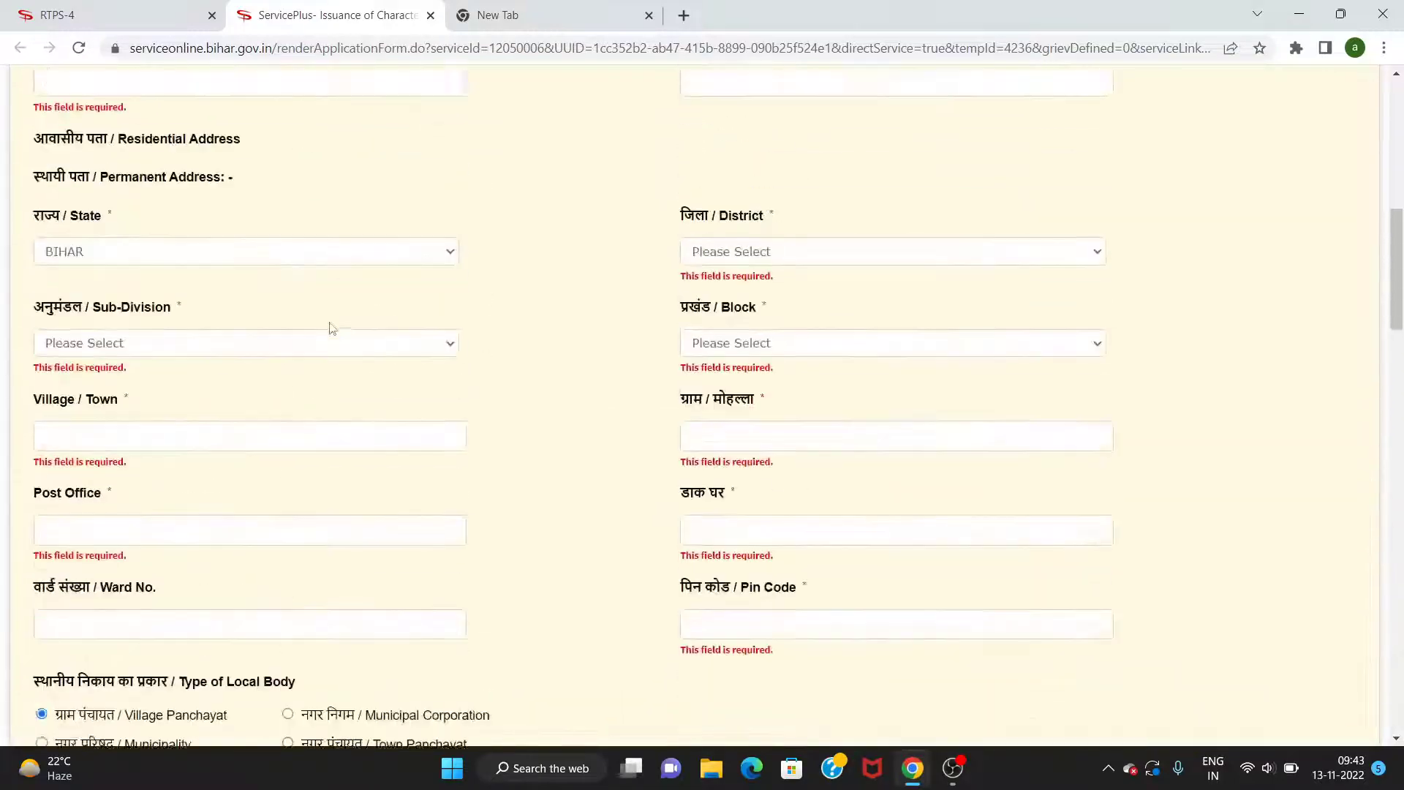